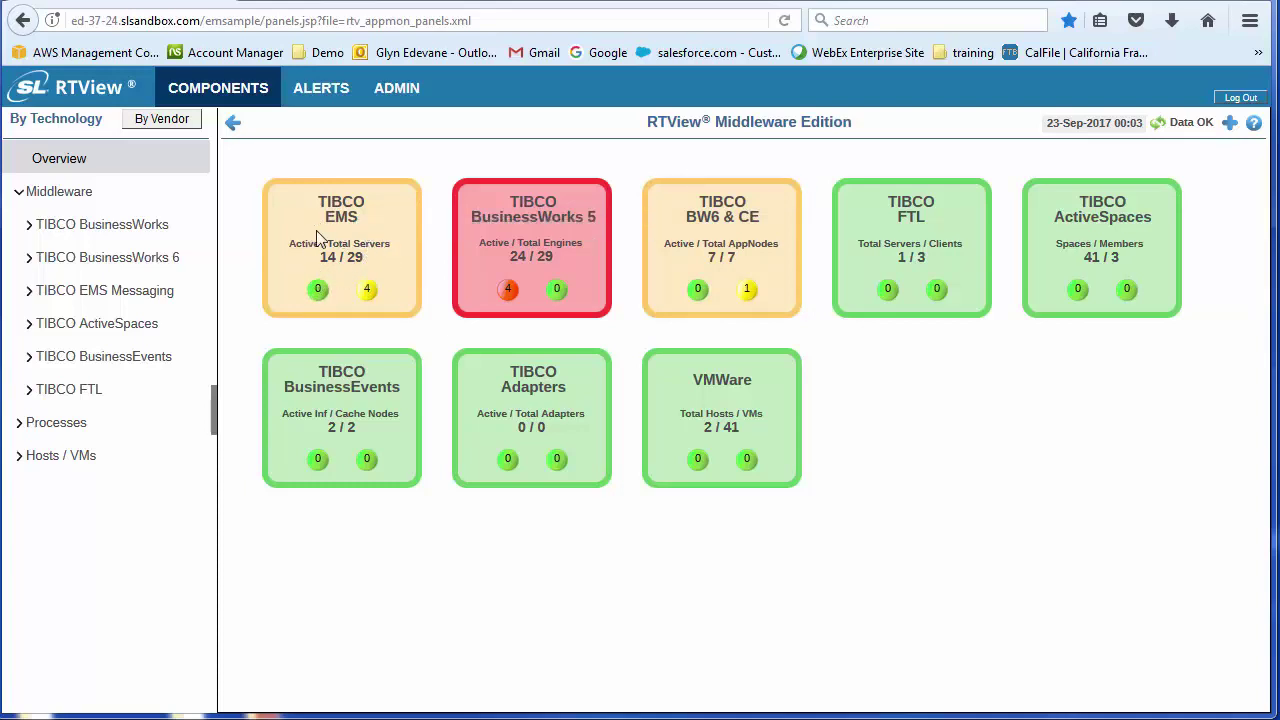
mouse_move(316, 250)
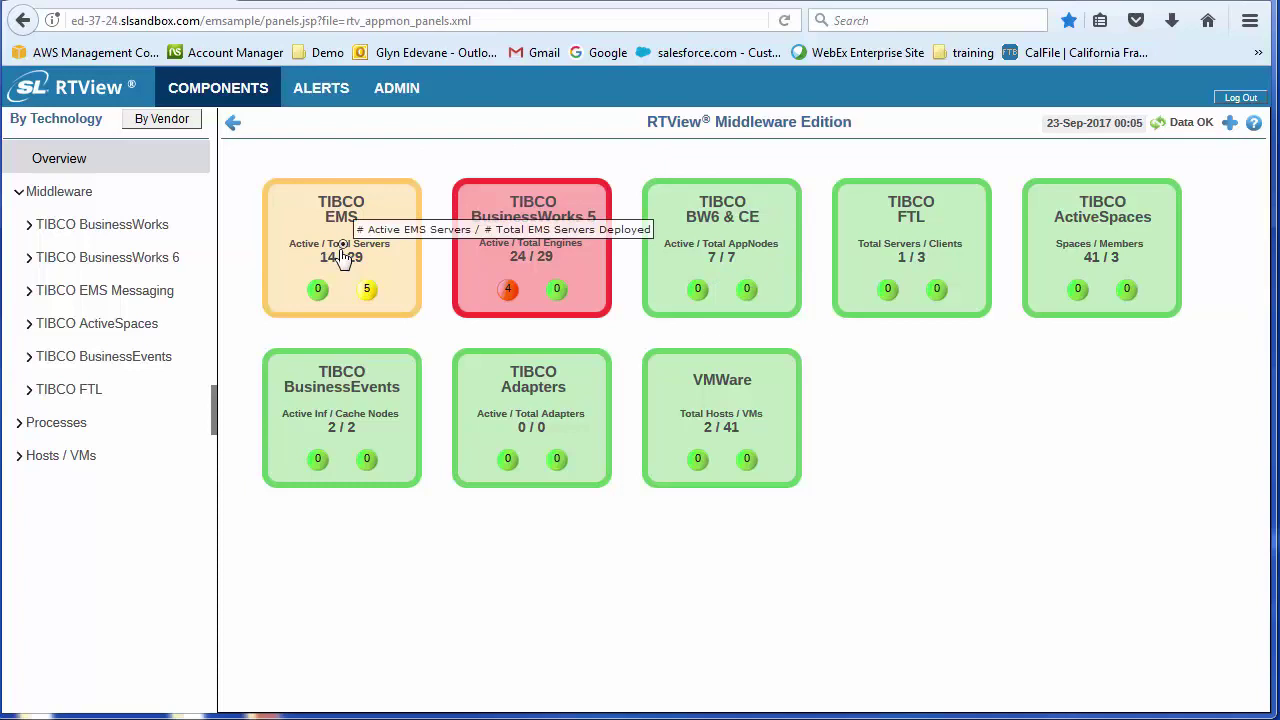
left_click_drag(343, 258, 343, 258)
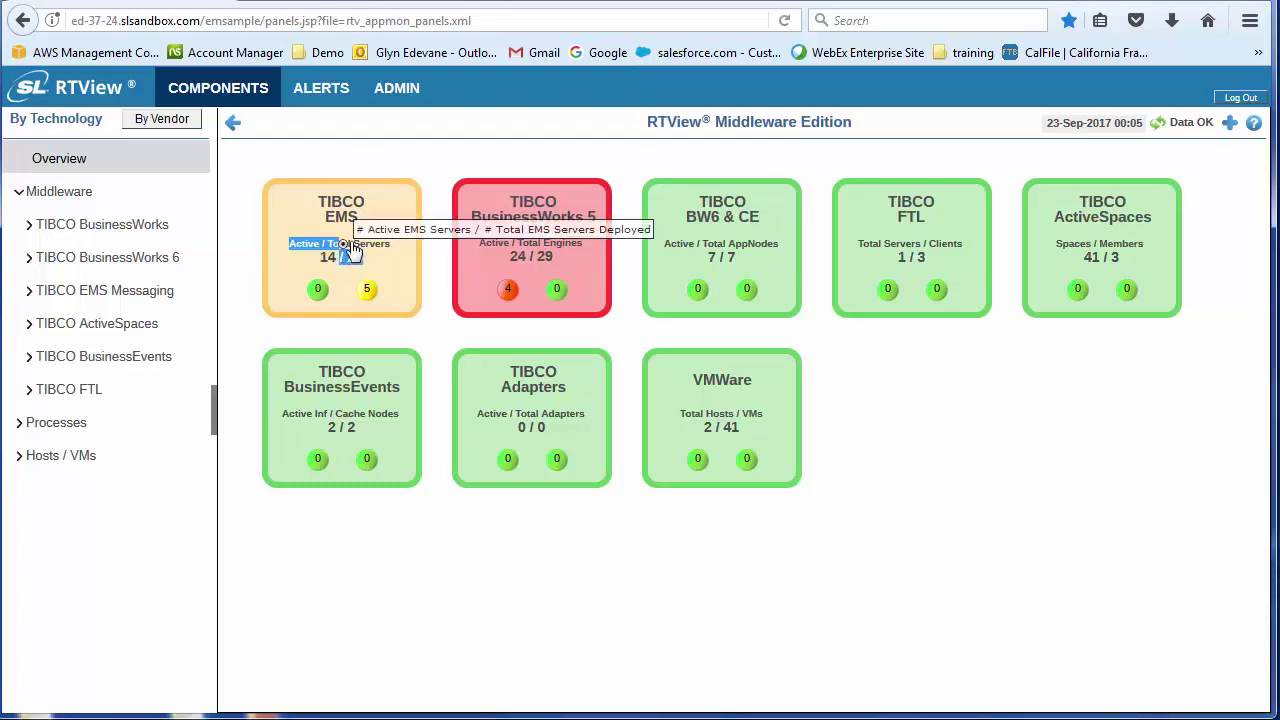
Drill into TIBCO EMS, scroll the All Servers Table, and open server tcp://192.168.200.172:8020.
left_click(343, 258)
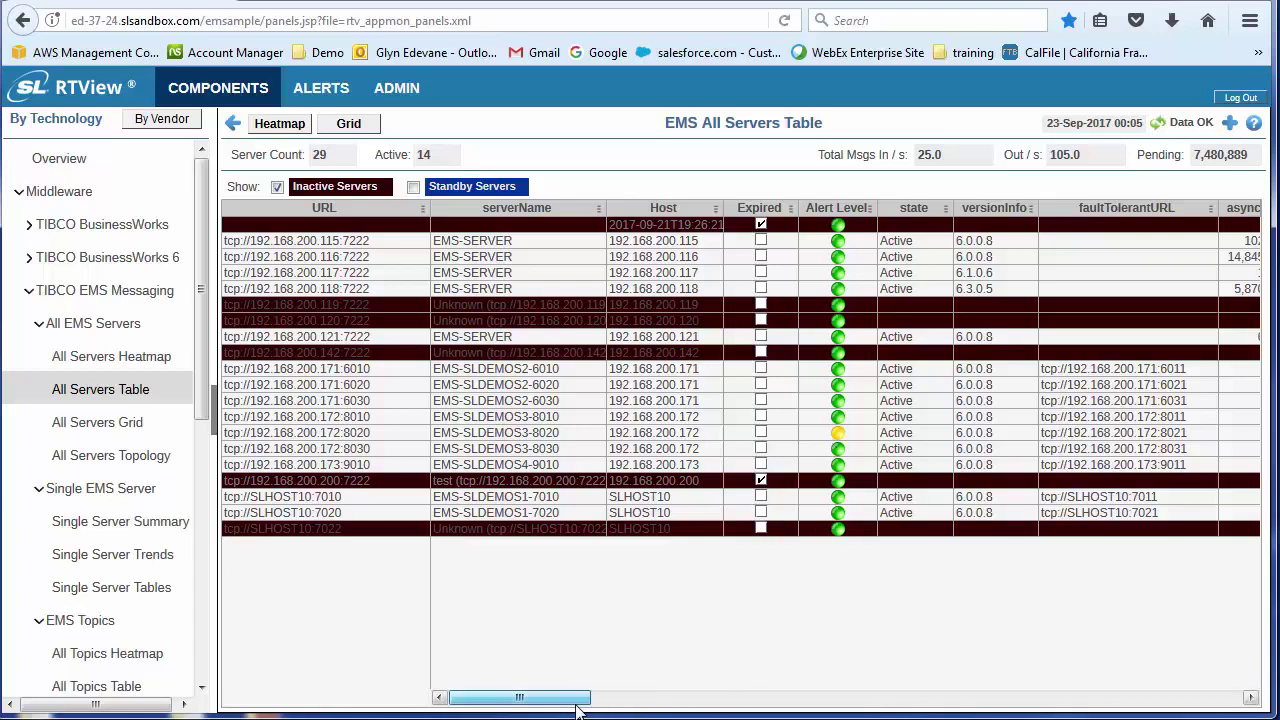
left_click_drag(577, 705, 808, 706)
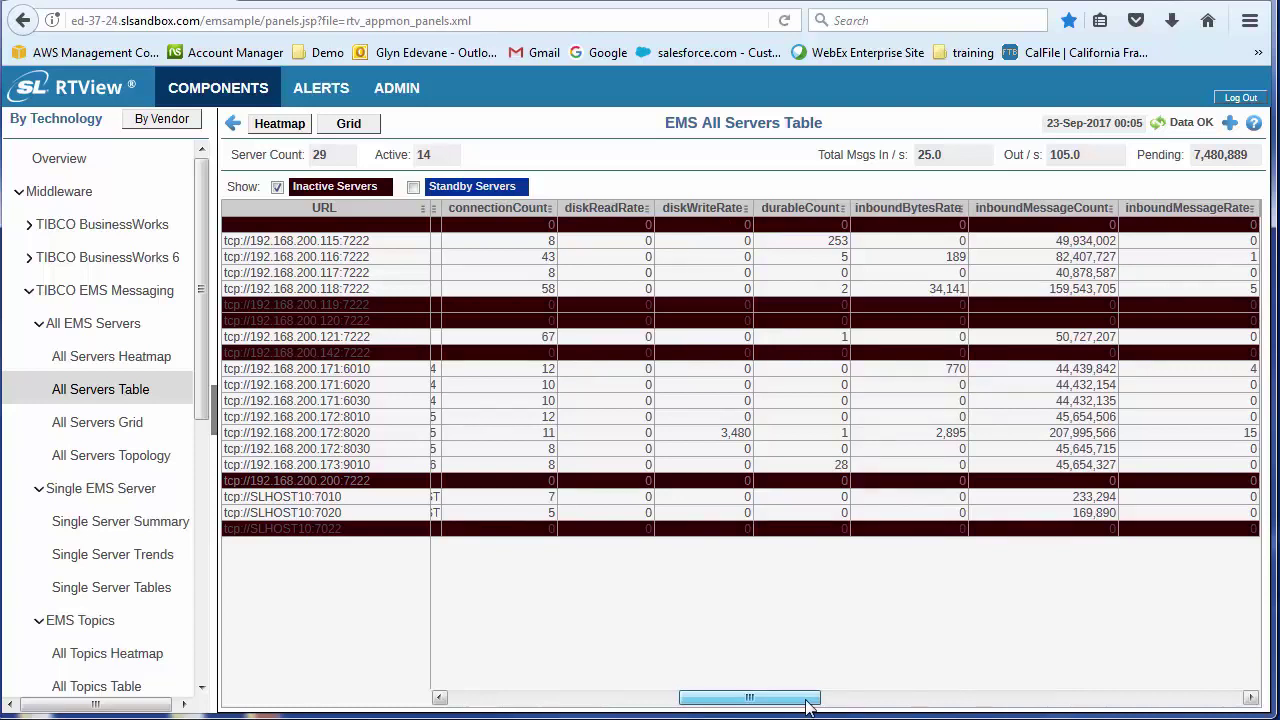
left_click_drag(808, 705, 523, 692)
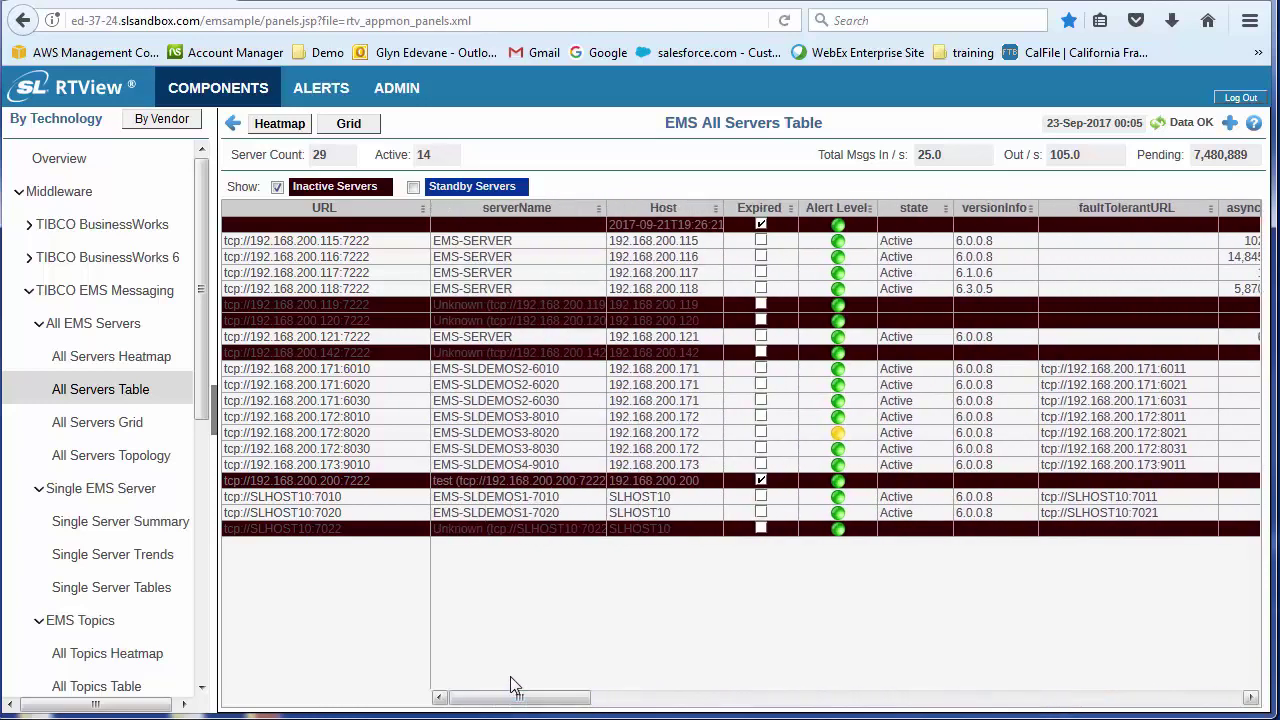
left_click(839, 434)
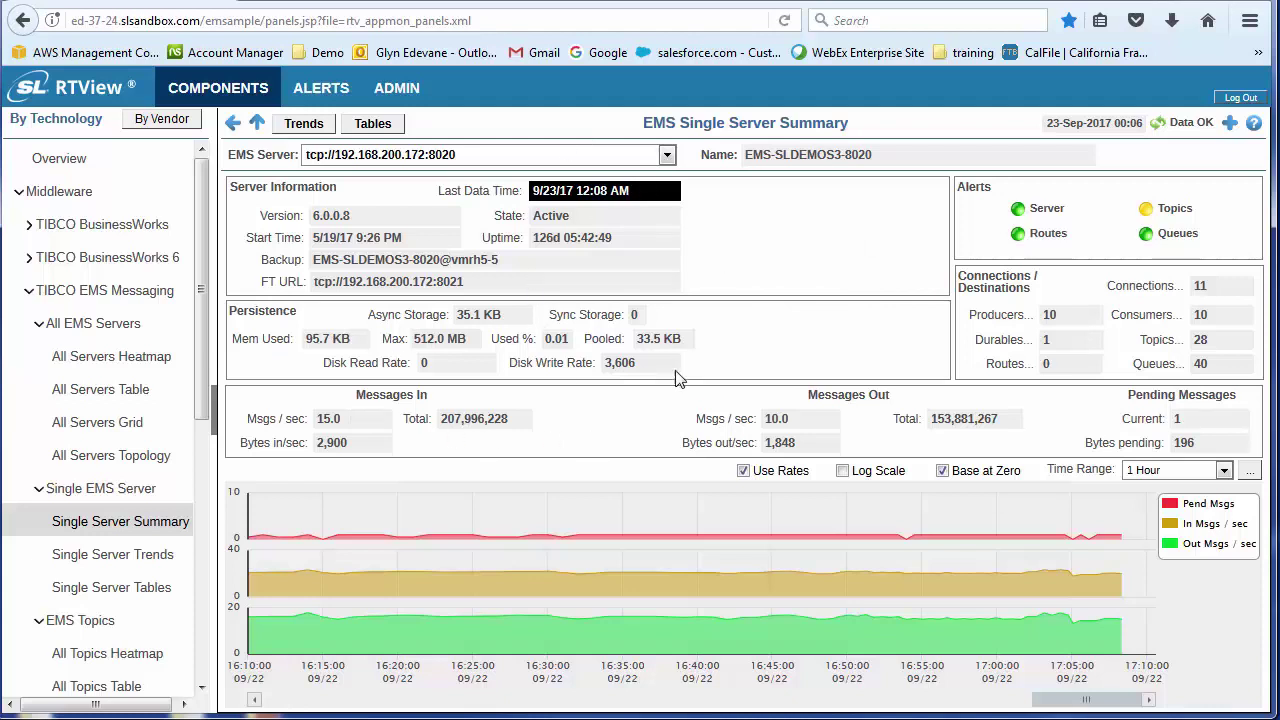
Check the trend Time Range (keeping 1 Hour) and date picker, then open this server's Topics table.
mouse_move(513, 462)
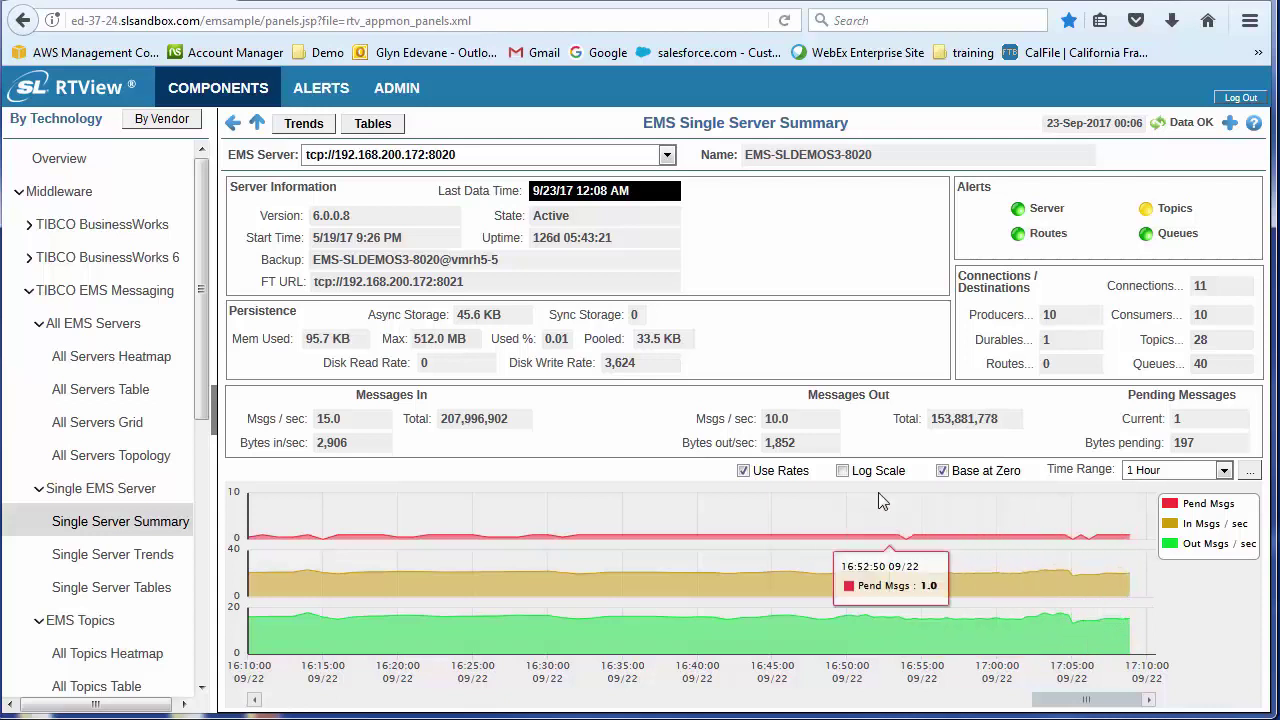
left_click(1223, 471)
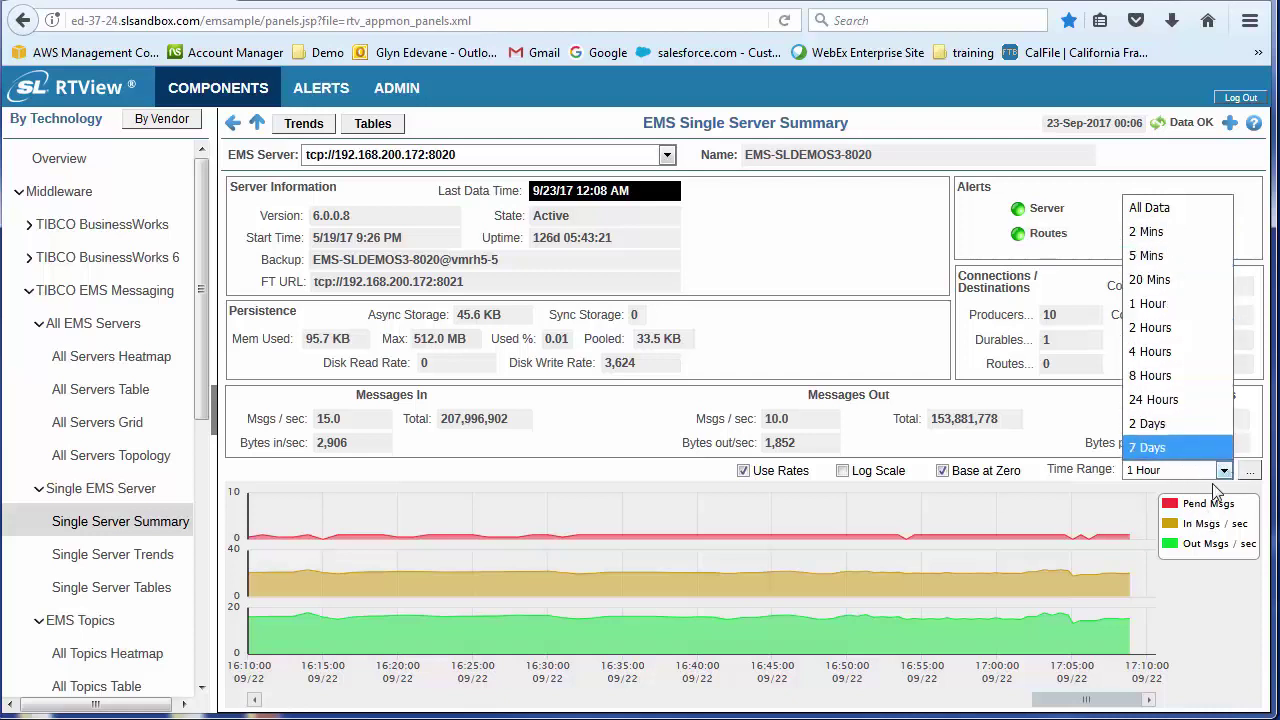
mouse_move(1140, 520)
left_click(1063, 424)
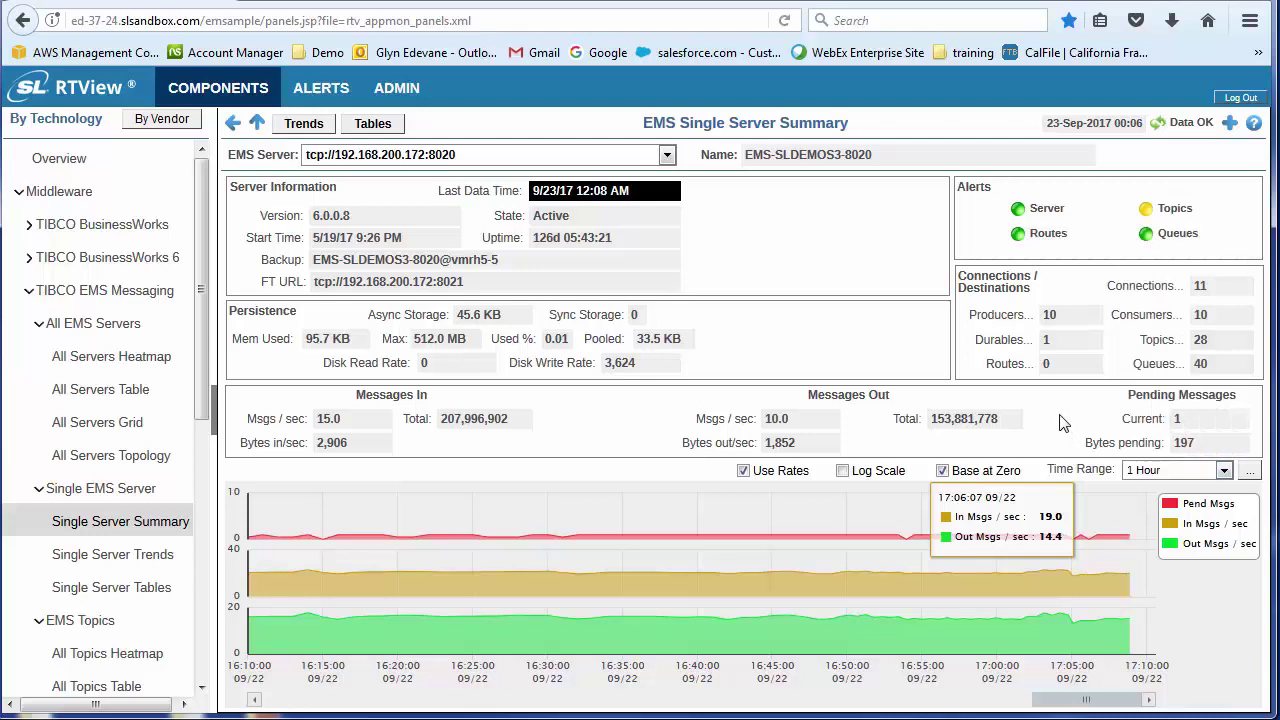
left_click(1250, 476)
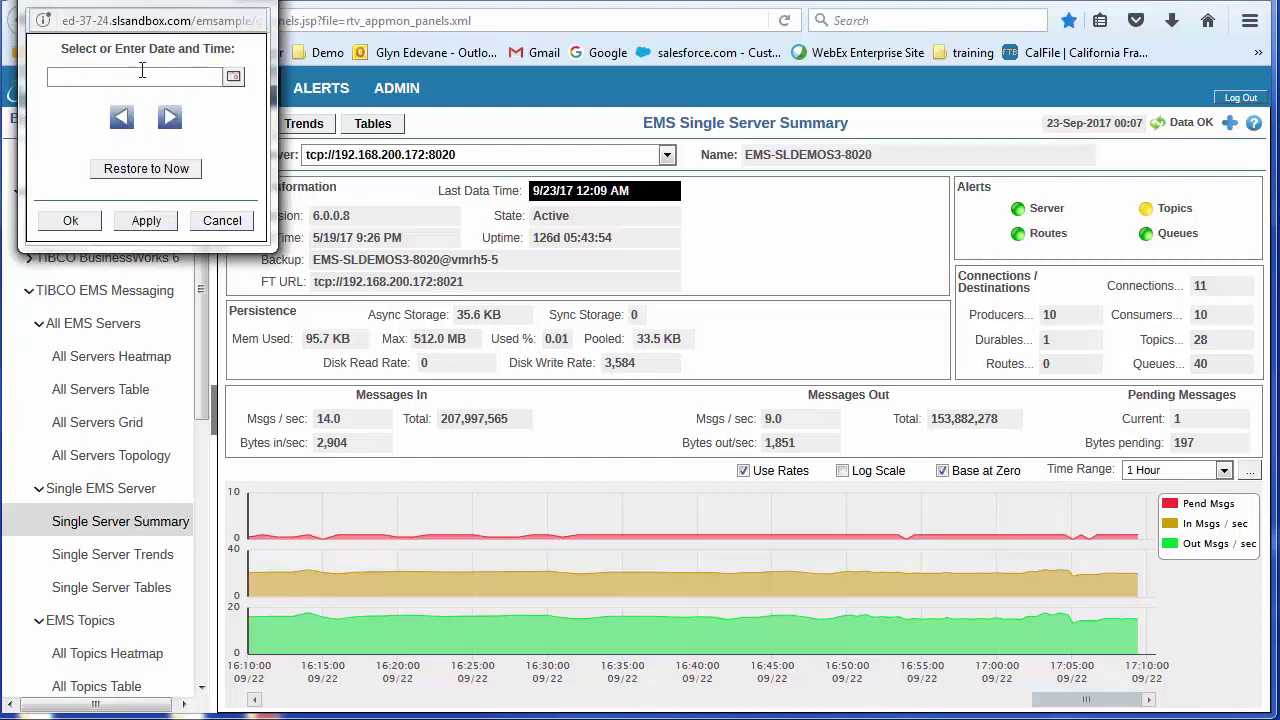
left_click(205, 222)
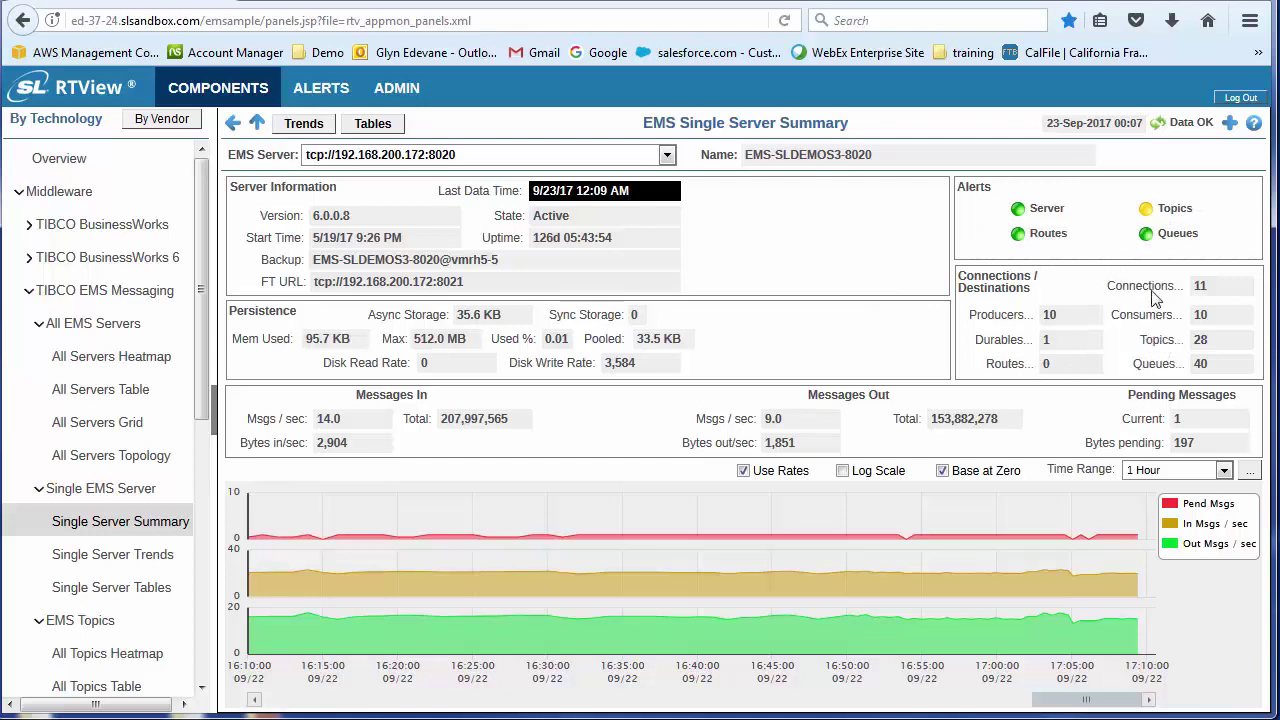
left_click(1163, 341)
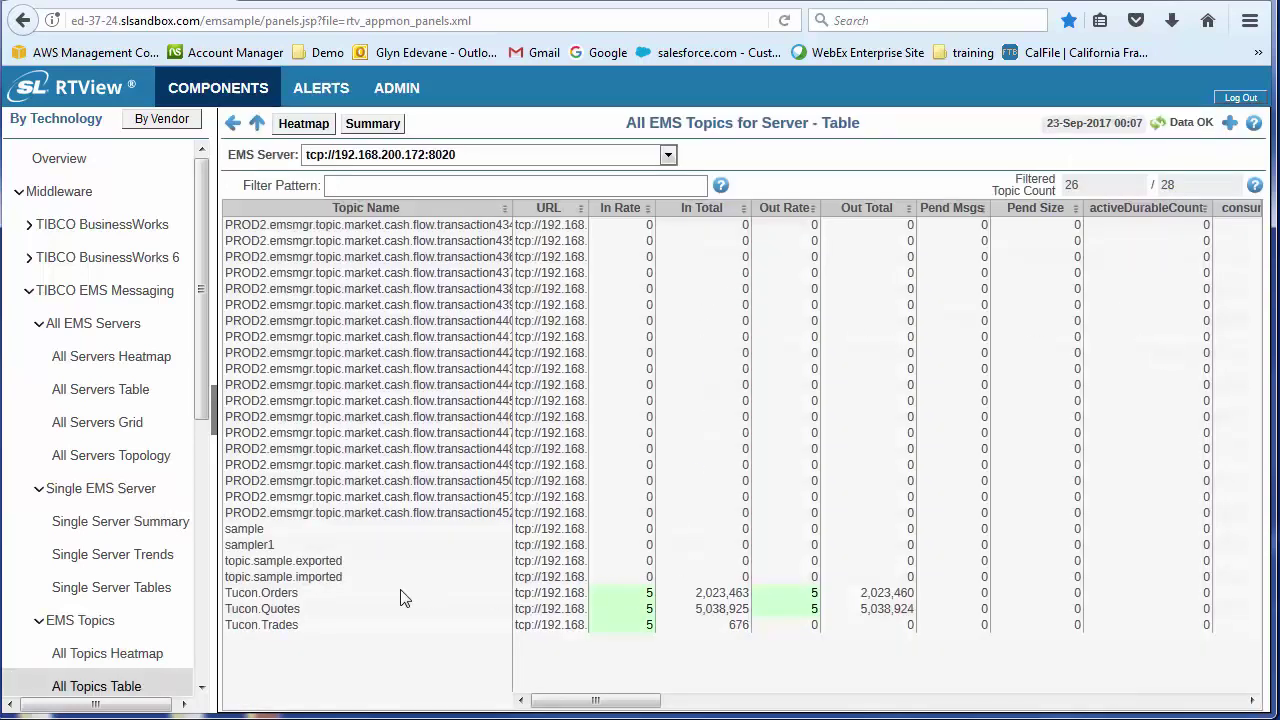
Open the Tucon.Quotes topic summary, then go back to the Overview tiles.
double_click(720, 609)
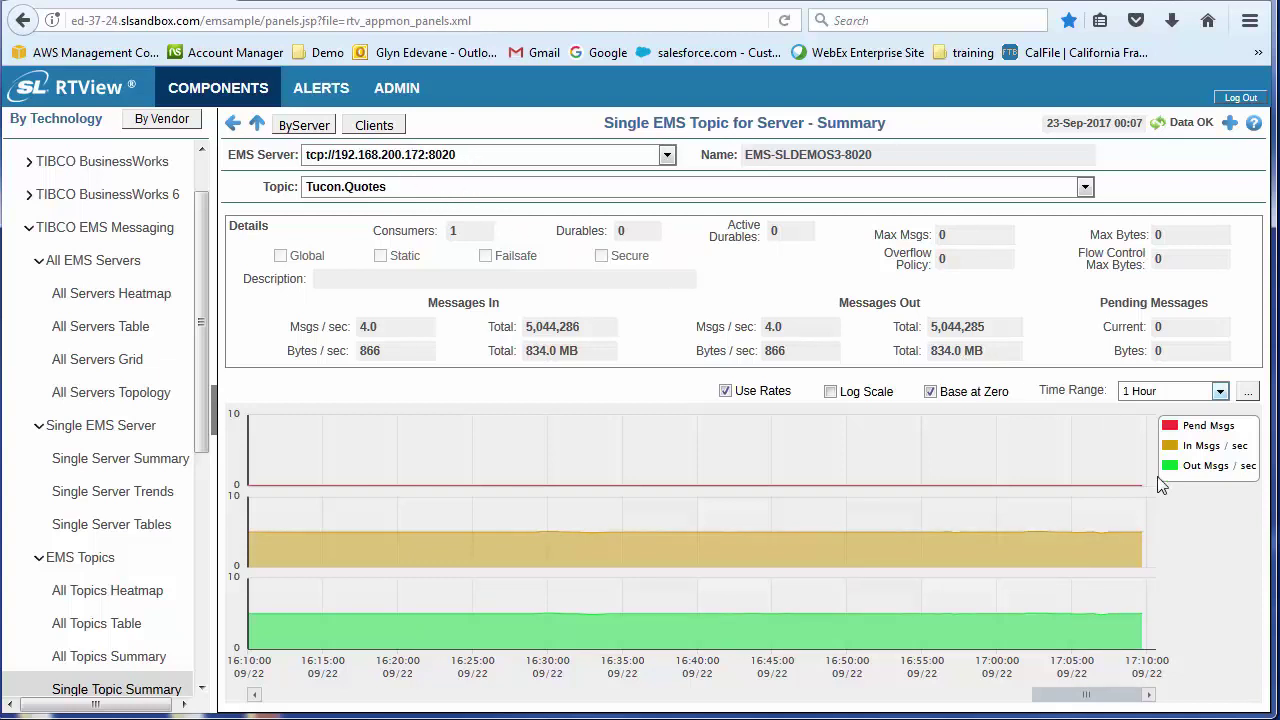
mouse_move(1070, 620)
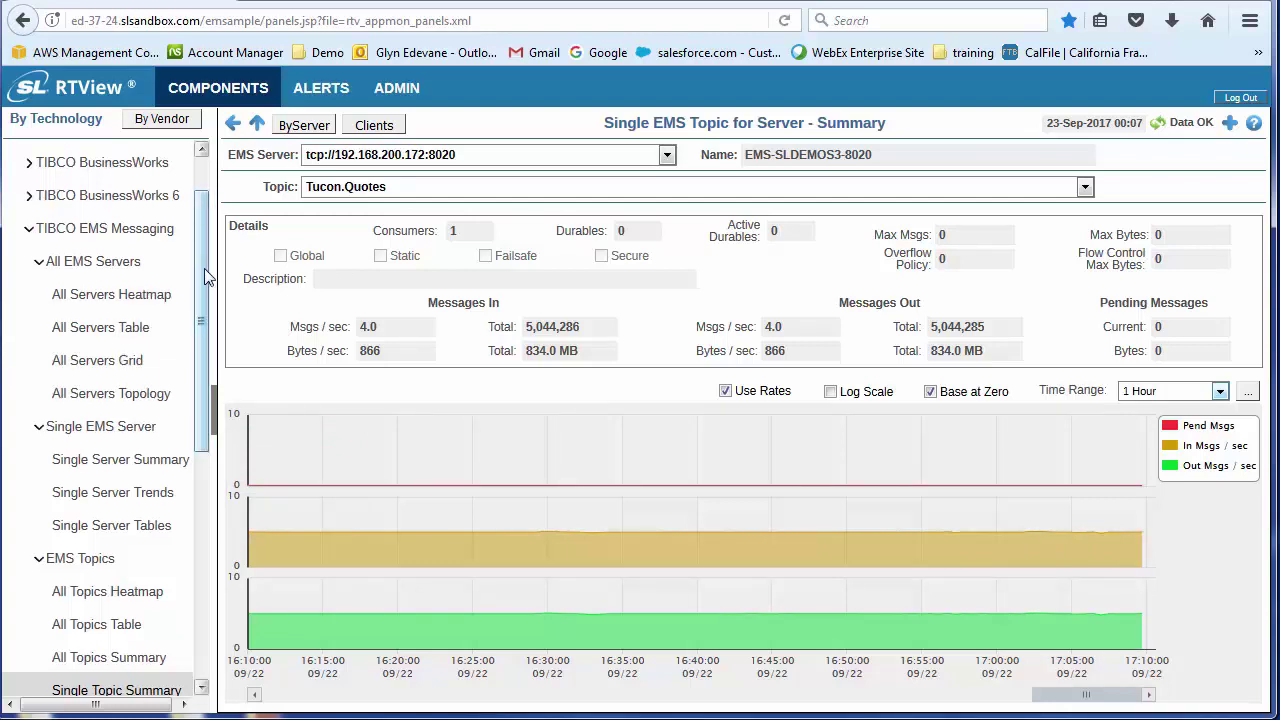
scroll(200, 317, "up", 2)
left_click(82, 170)
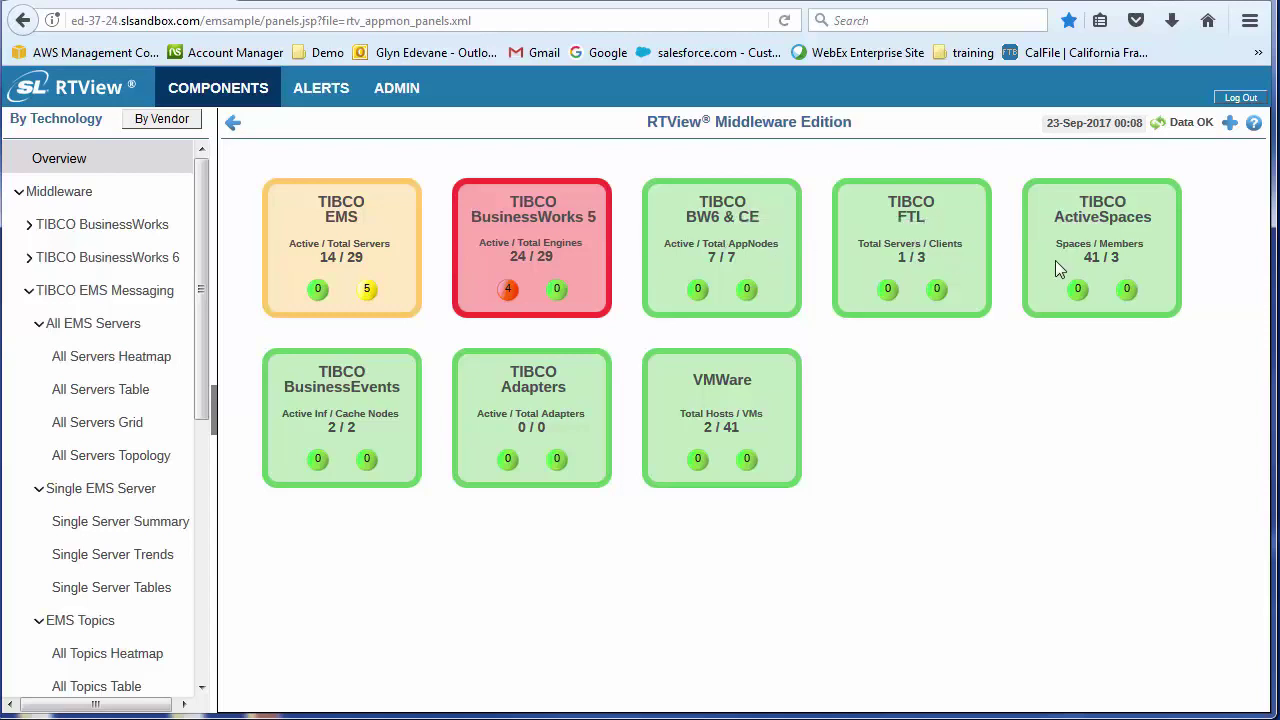
left_click(95, 296)
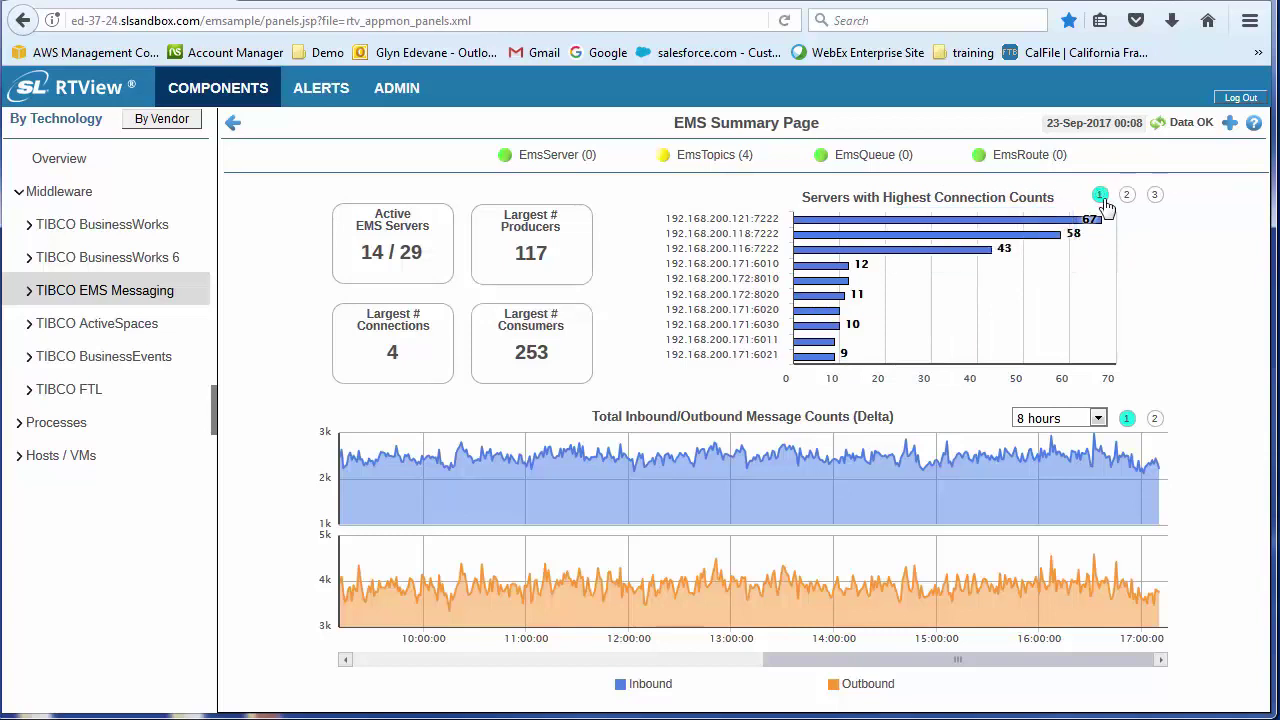
left_click(1101, 196)
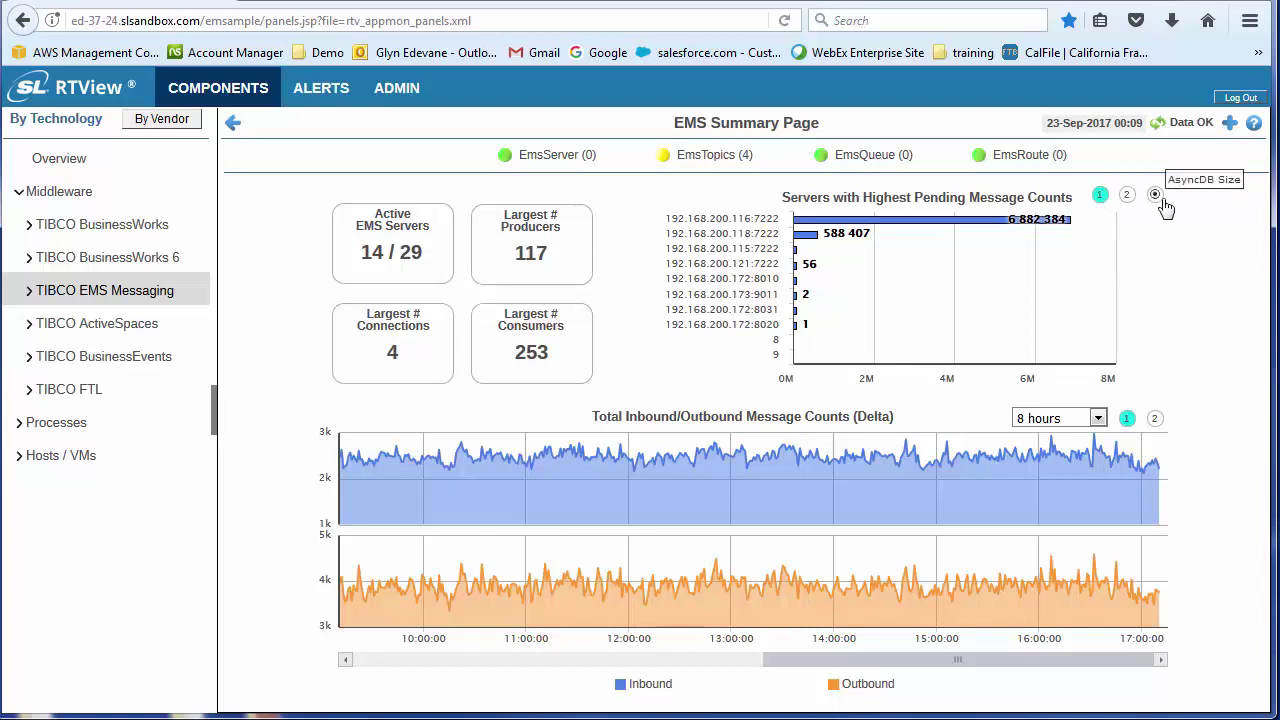
mouse_move(1178, 458)
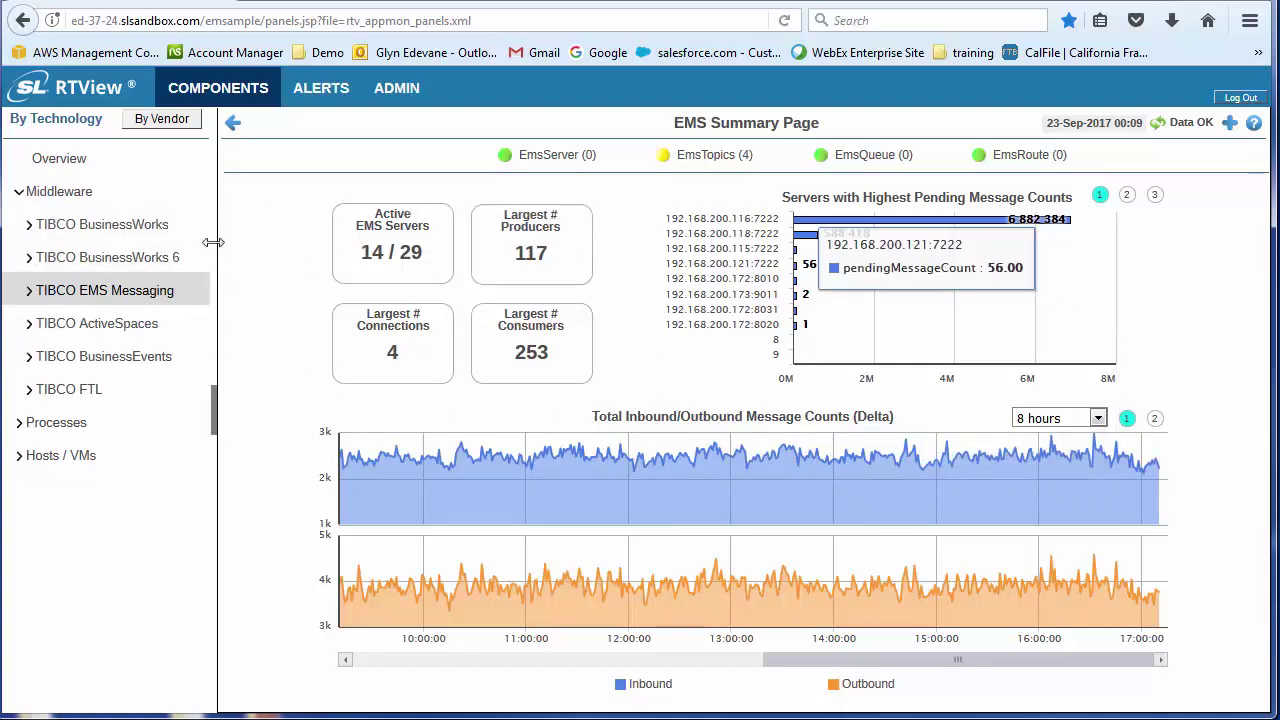
left_click(88, 160)
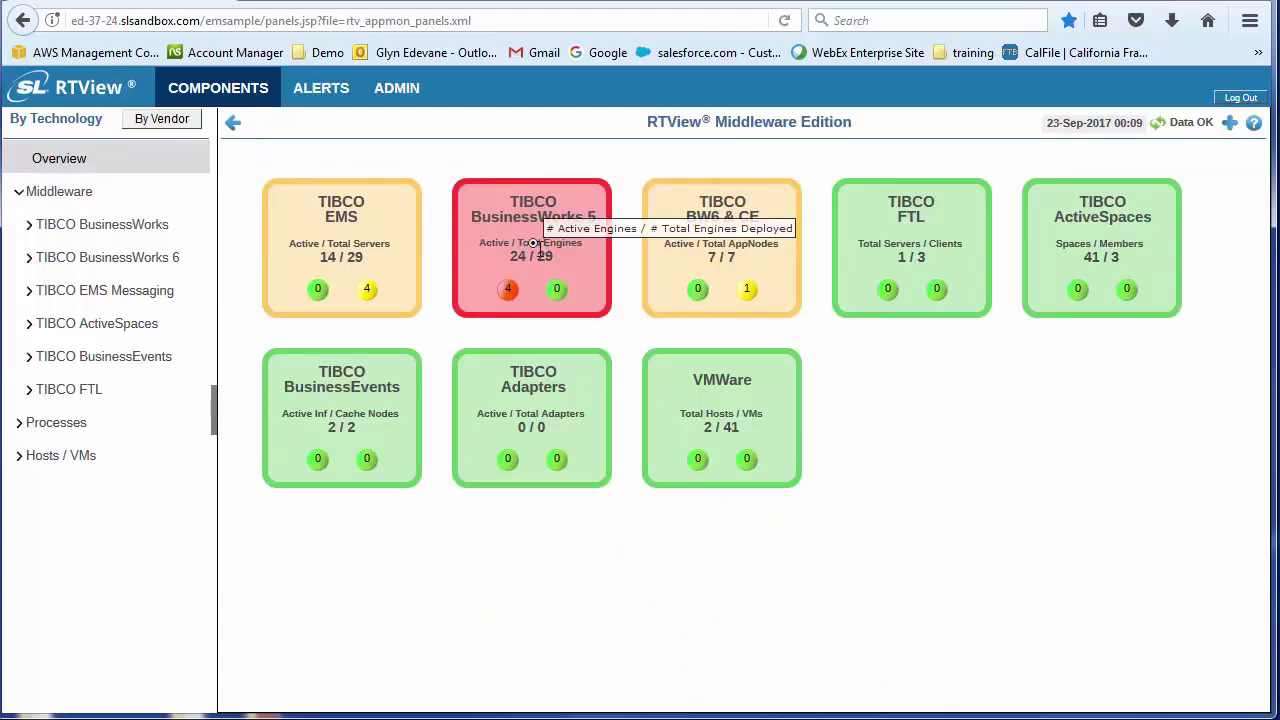
Open the BusinessWorks 5 engines table and filter the Server list to slhpux11(slmon).
left_click(528, 260)
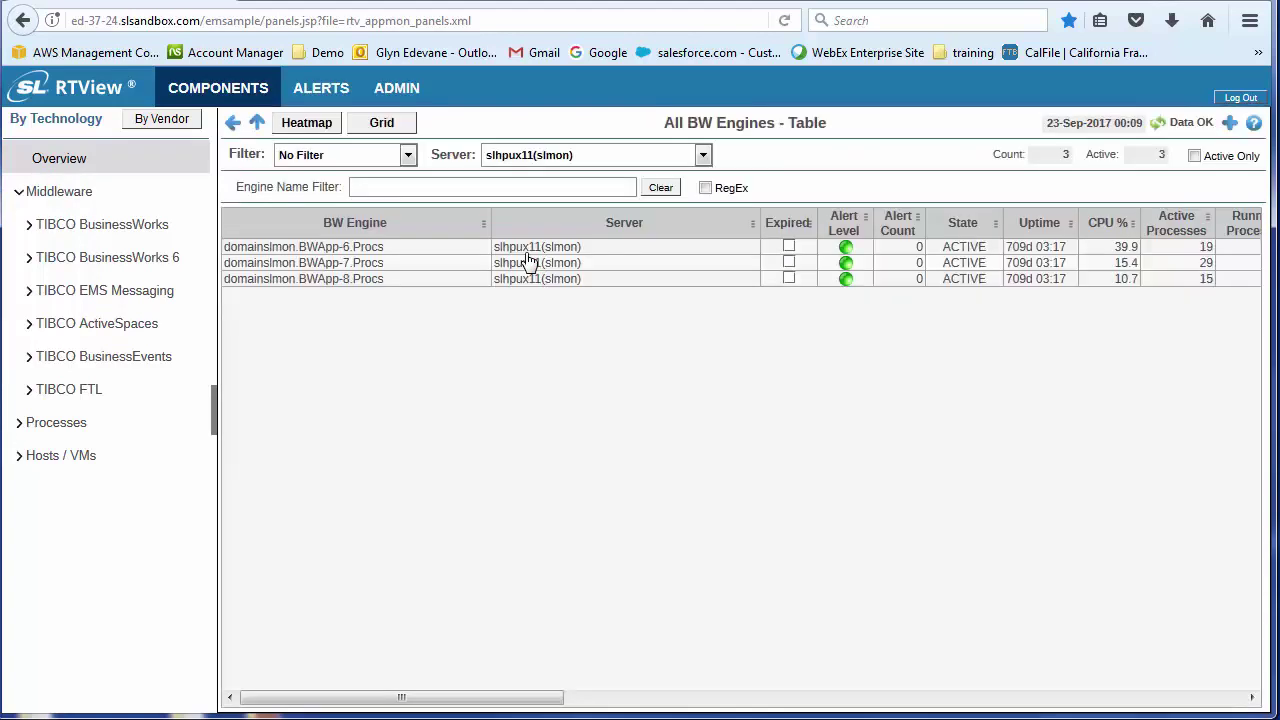
left_click(703, 155)
left_click(552, 182)
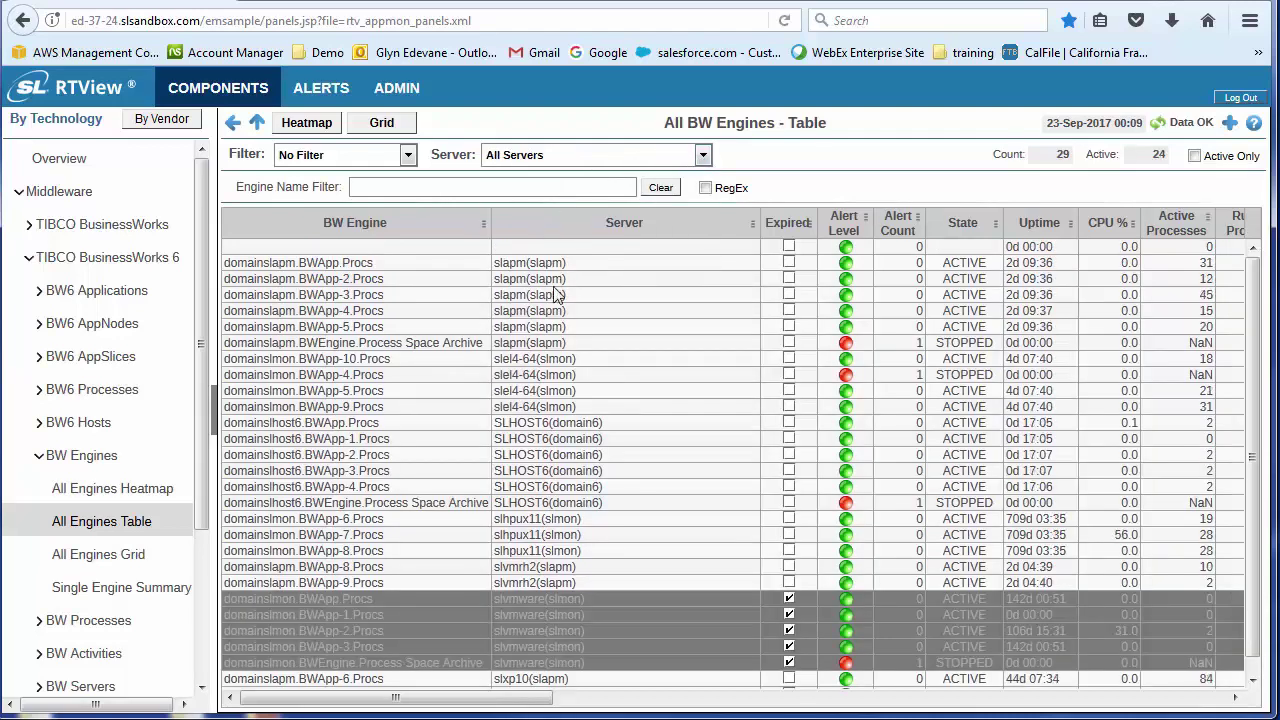
left_click(703, 158)
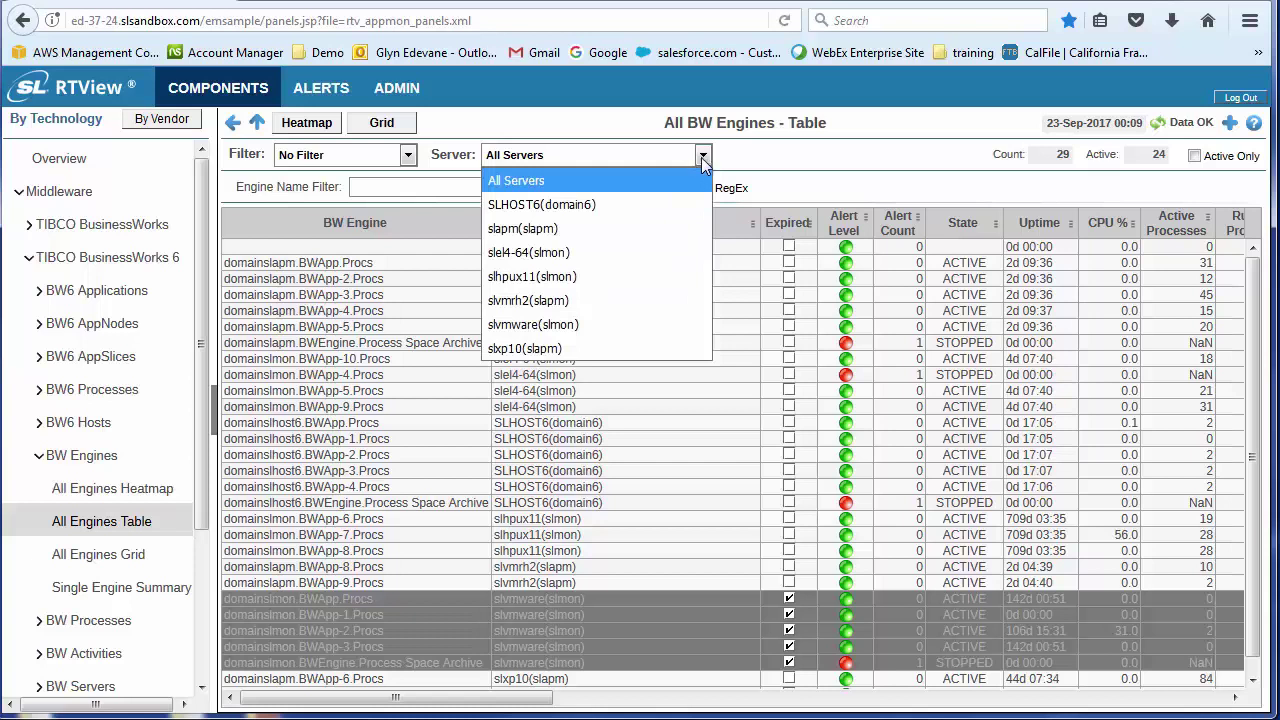
left_click(546, 277)
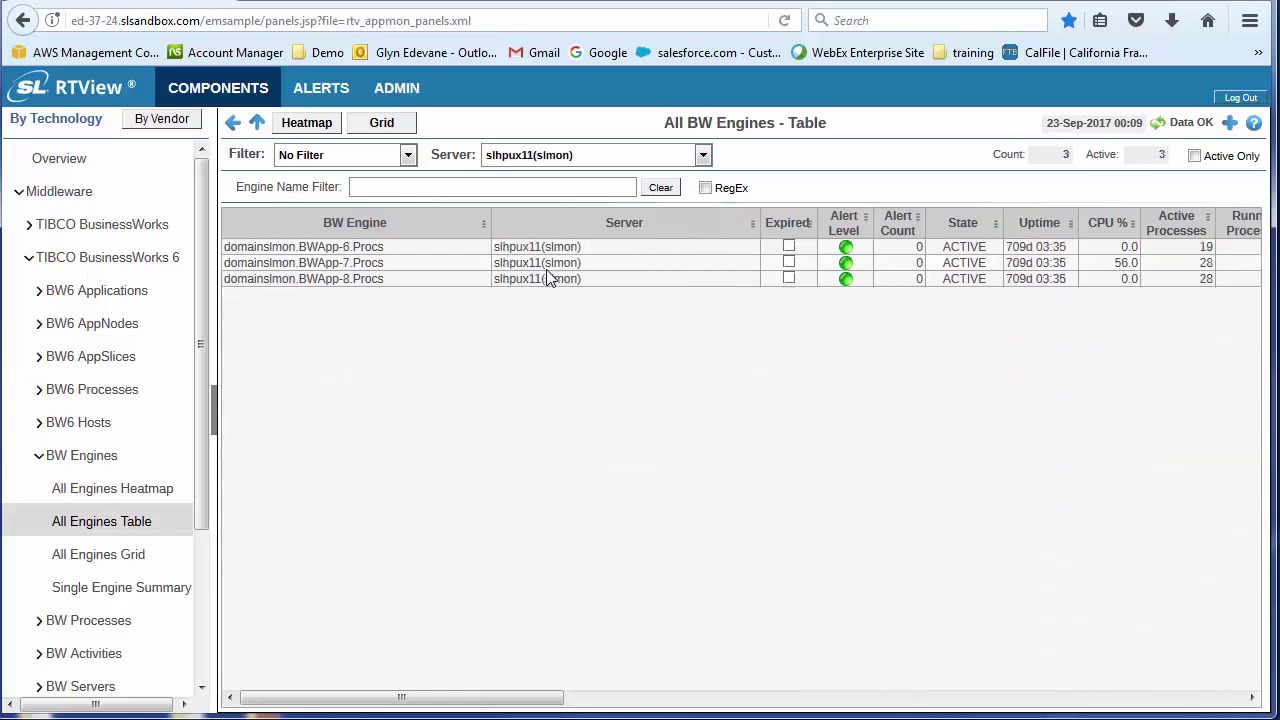
Open the summary for domainslmon.BWApp-7.Procs and read the process heatmap tooltips.
double_click(597, 262)
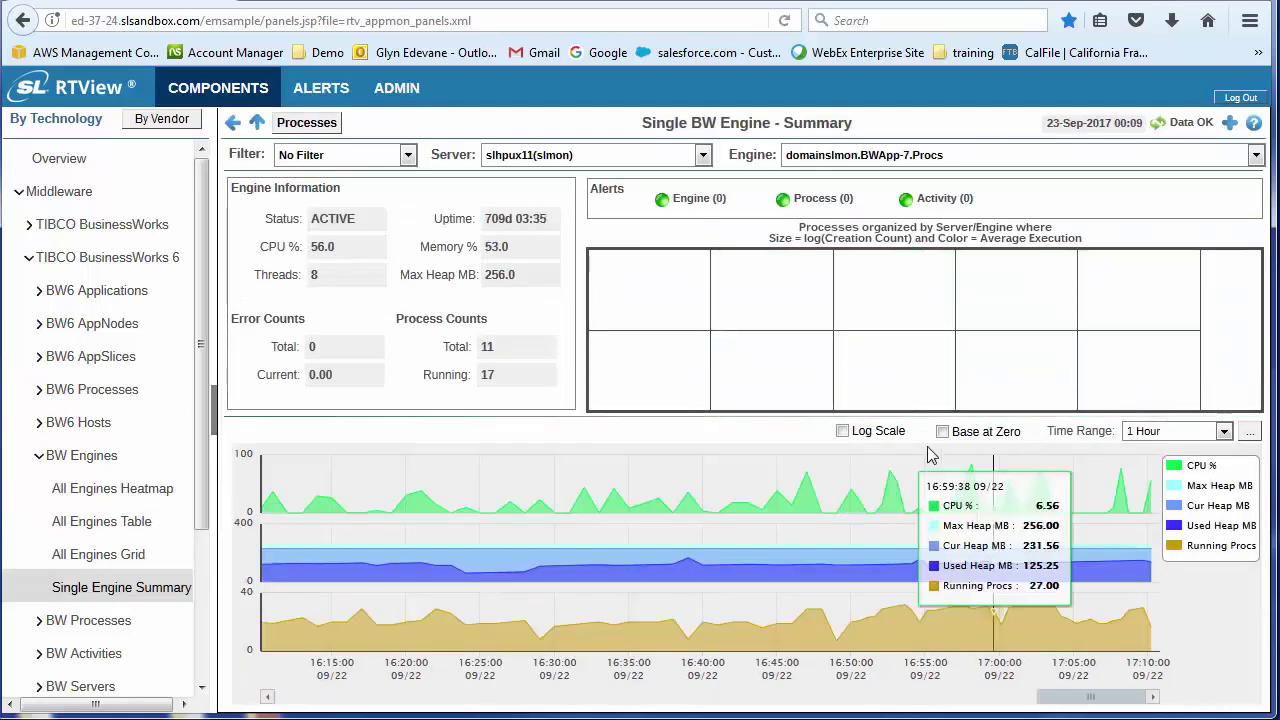
mouse_move(609, 314)
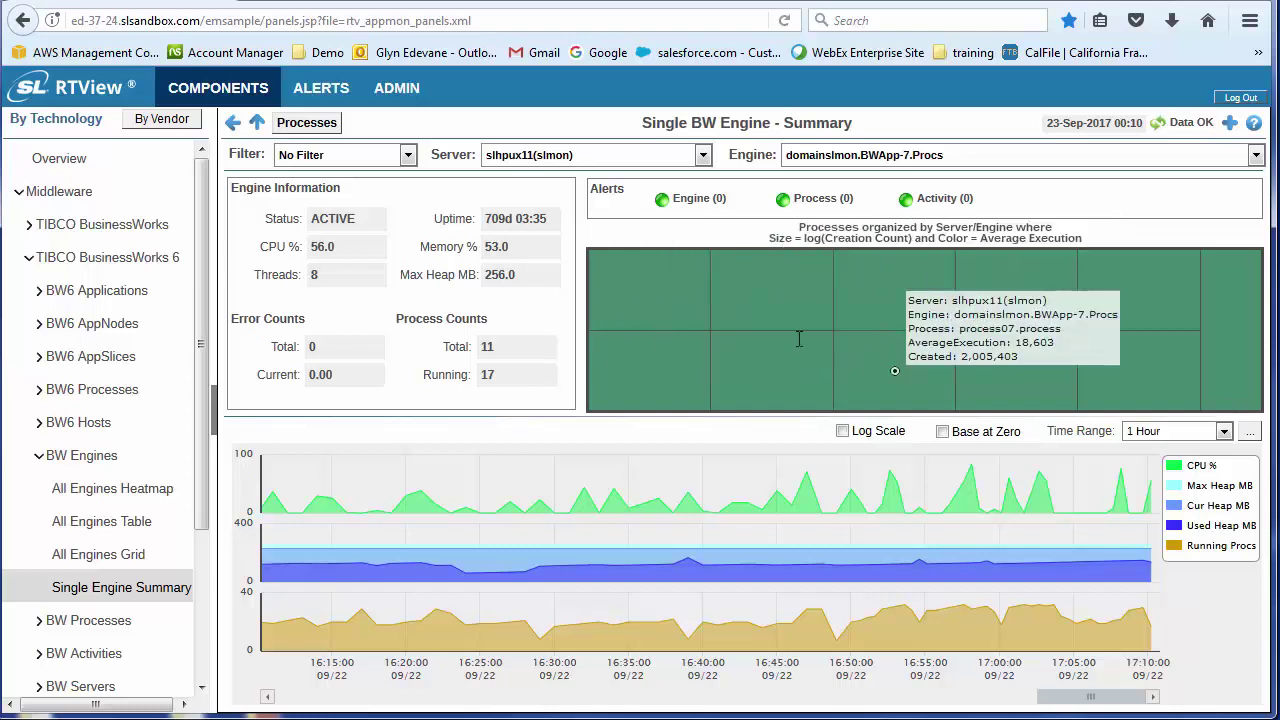
mouse_move(883, 320)
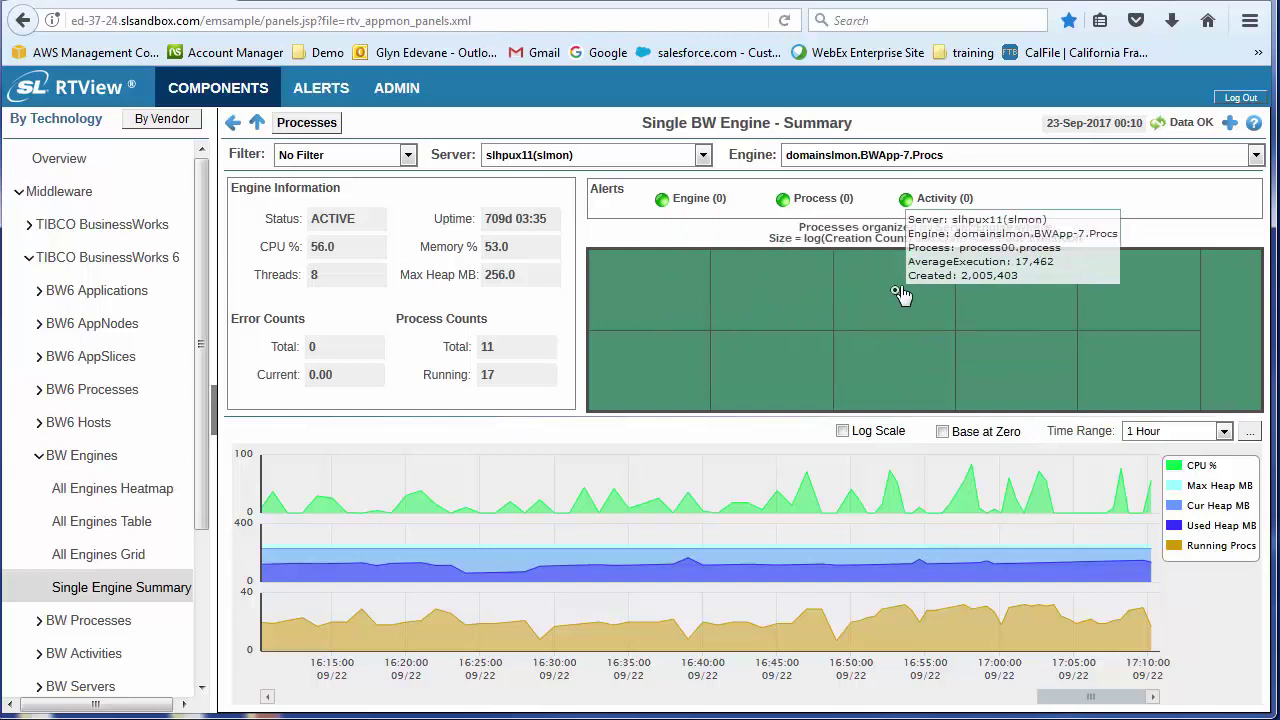
mouse_move(985, 291)
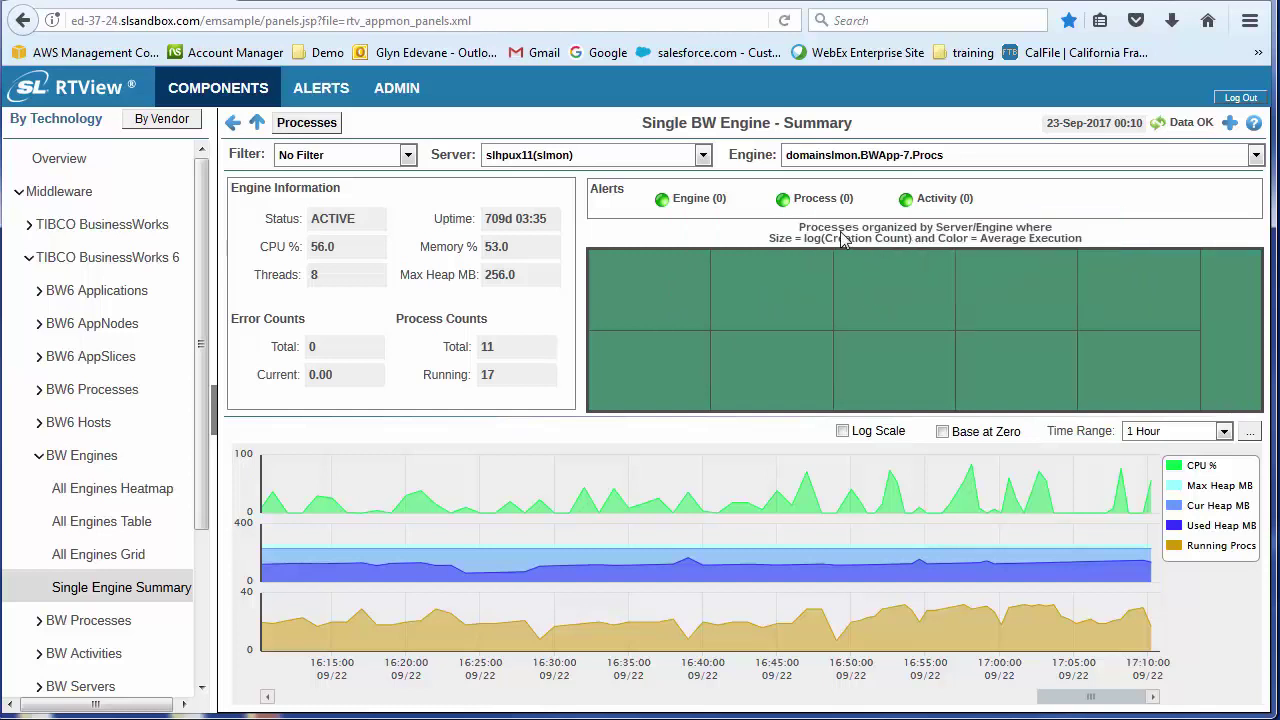
mouse_move(683, 290)
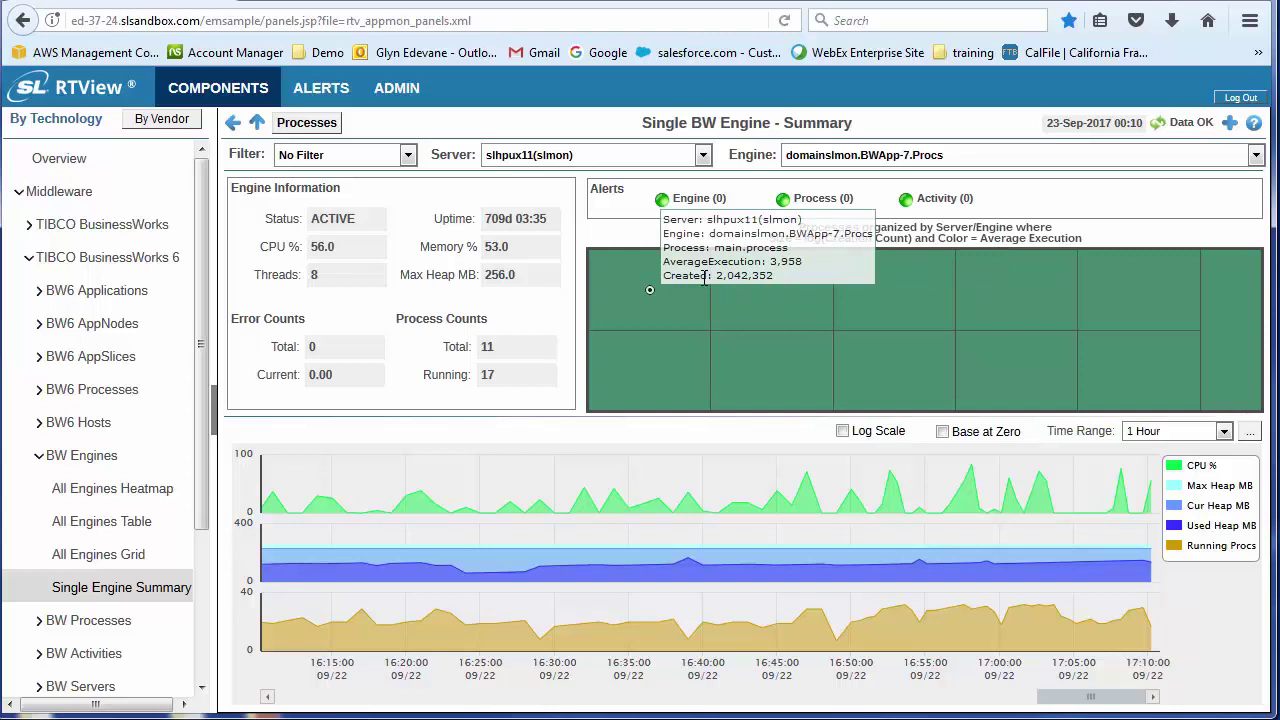
Show BWApp-7's processes as a heatmap labelled with Process Names, then as a table.
left_click(307, 123)
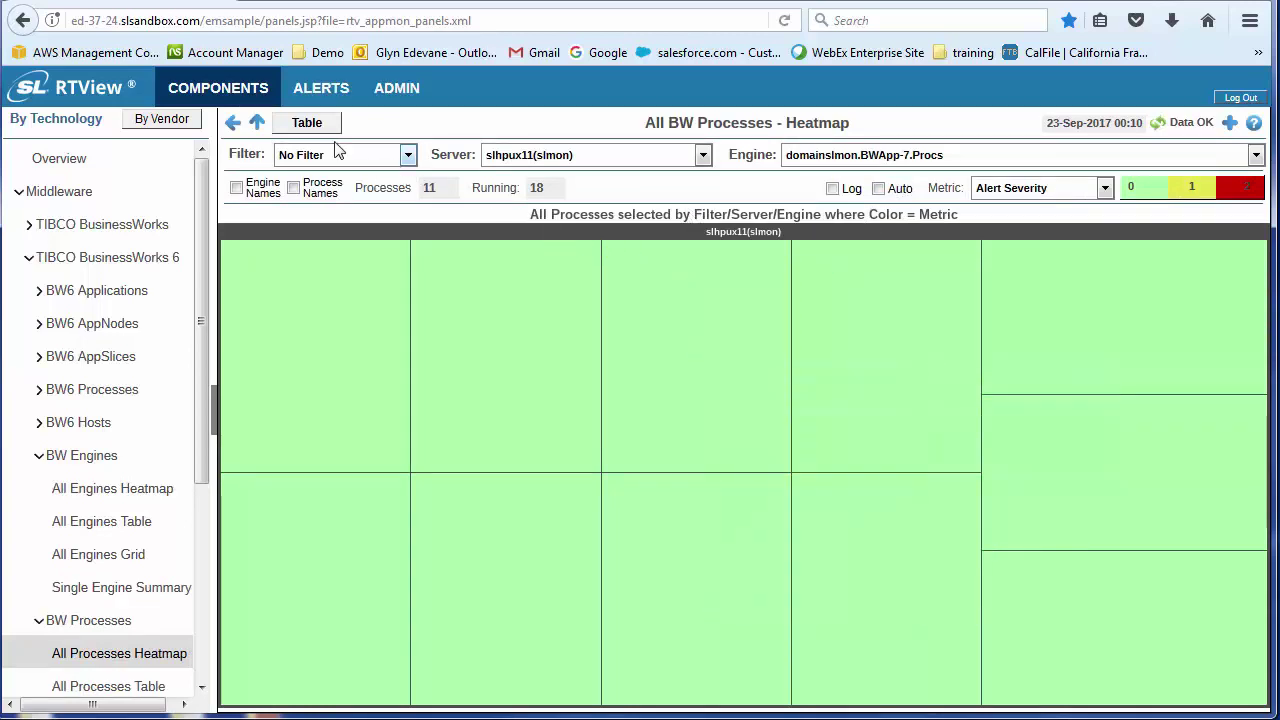
left_click(294, 189)
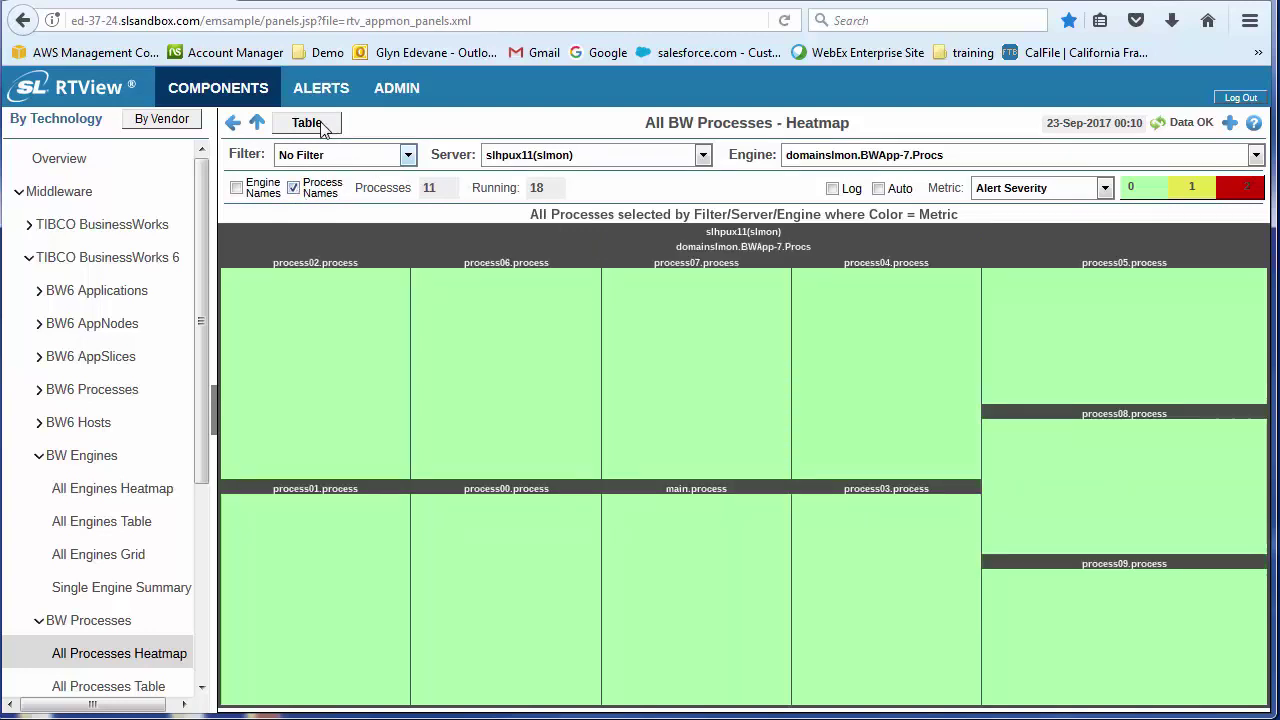
left_click(320, 127)
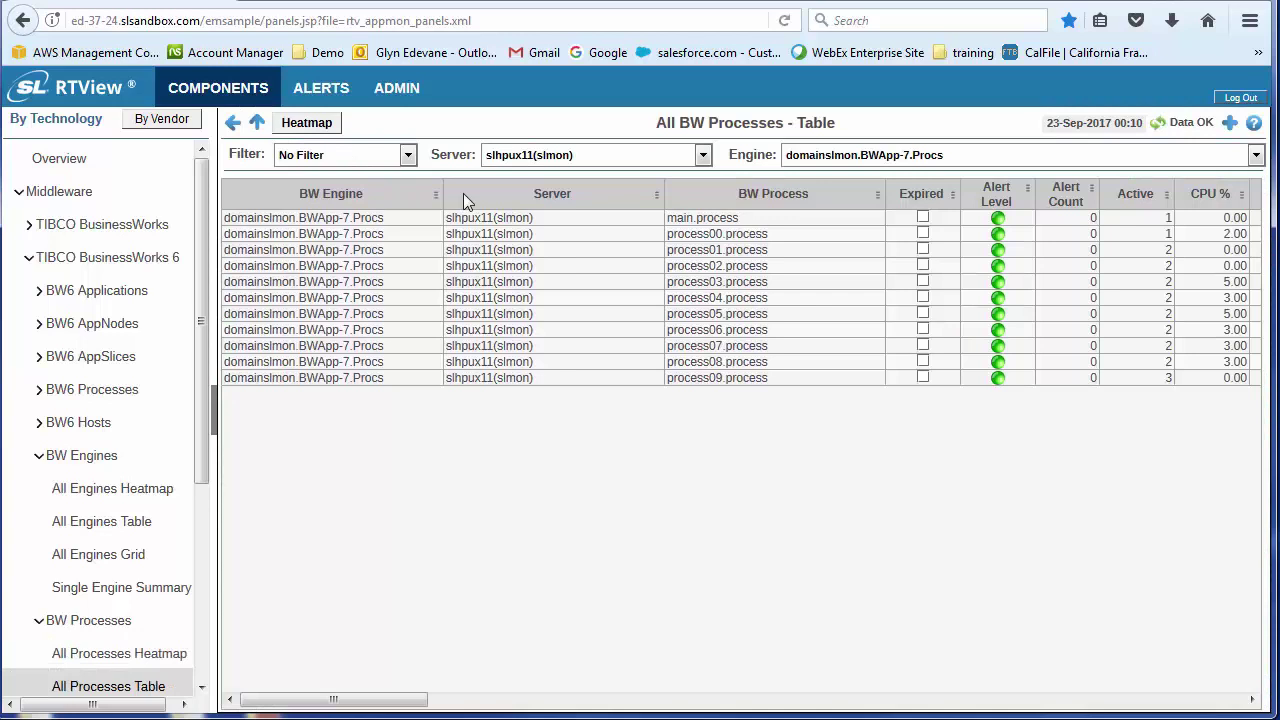
Open the Single BW Process Summary for process00.process.
left_click(525, 233)
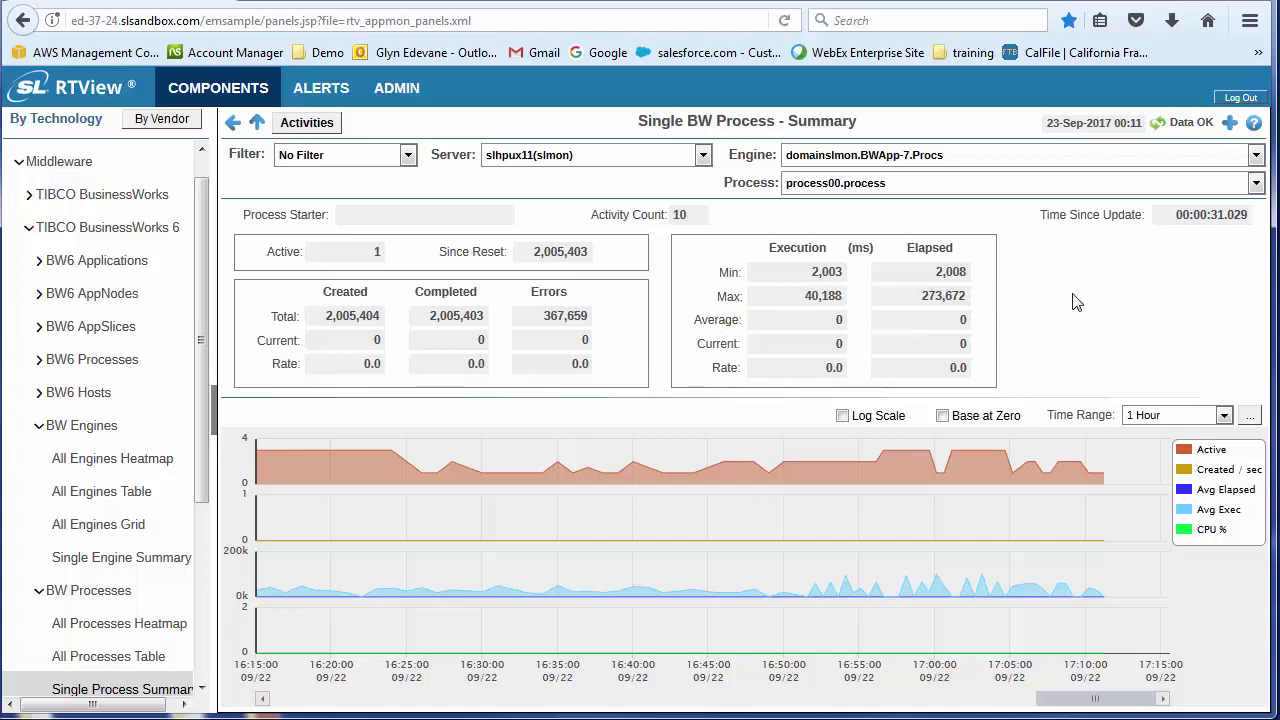
List process00's activities as a table and open the execute00 activity summary.
left_click(323, 131)
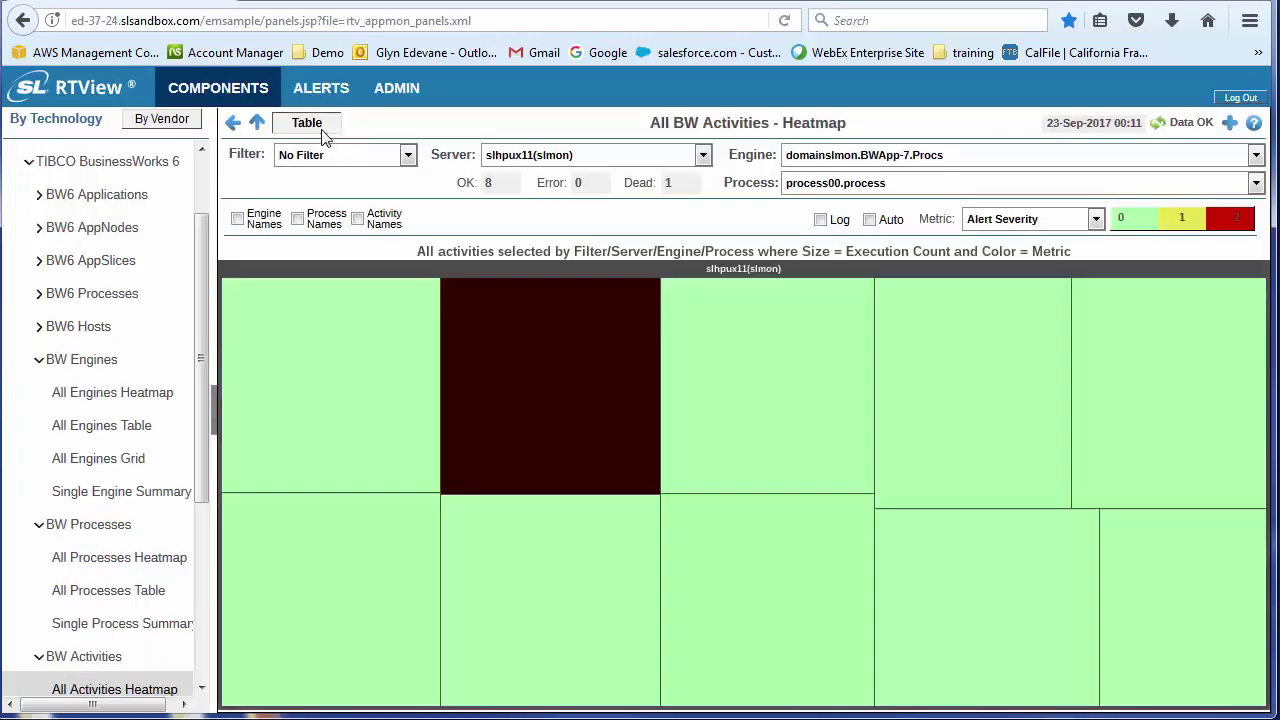
left_click(323, 133)
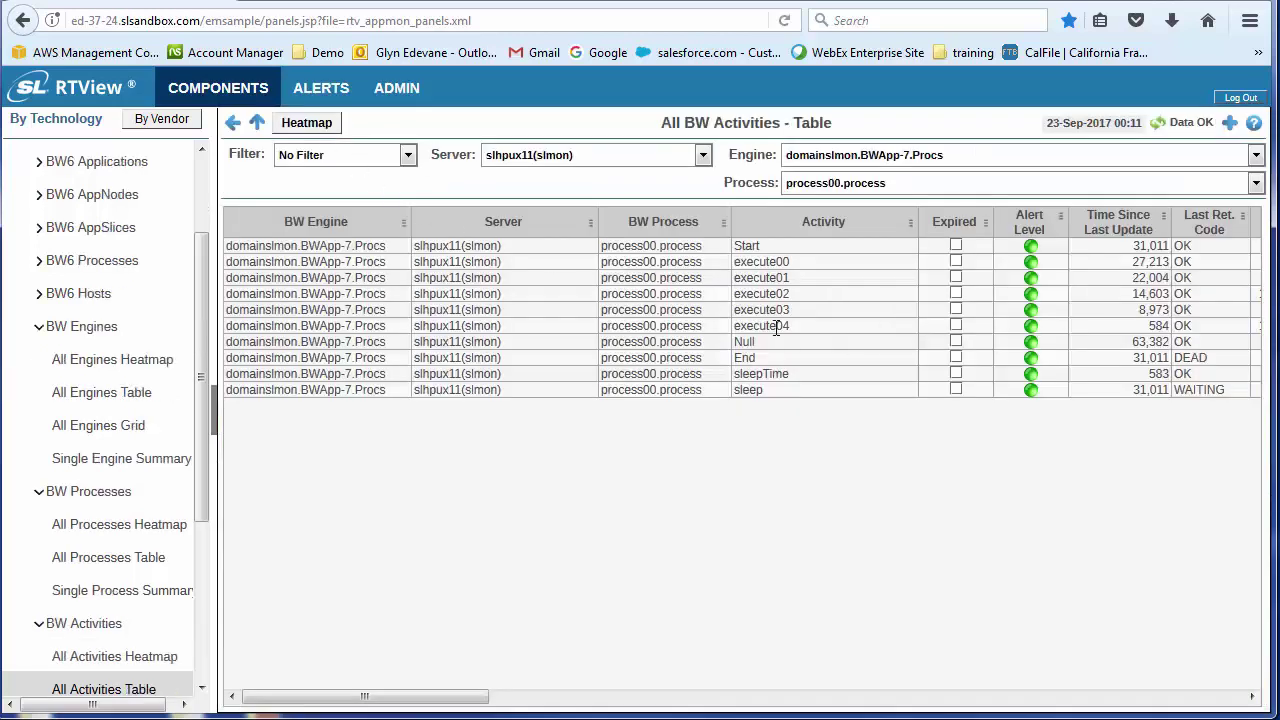
double_click(735, 262)
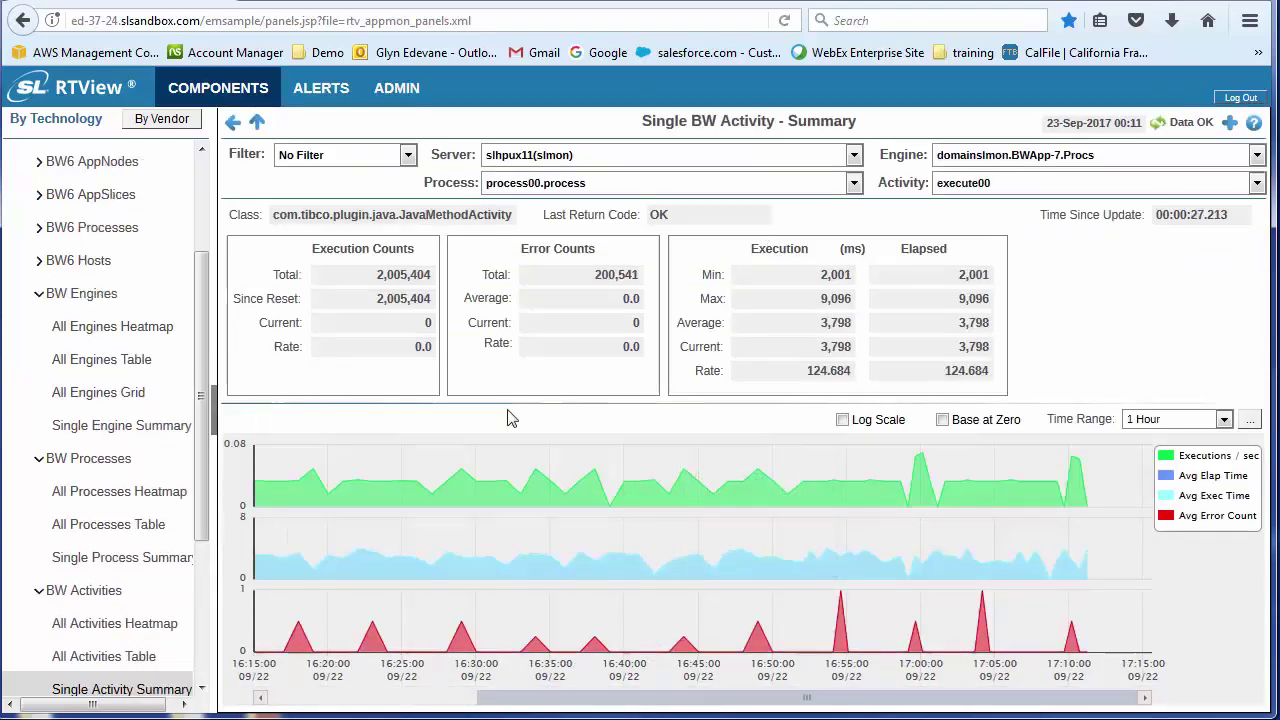
left_click_drag(204, 330, 210, 175)
Return to Overview, switch to the Enterprise Edition dashboard, and scroll through its technology tiles.
left_click(93, 159)
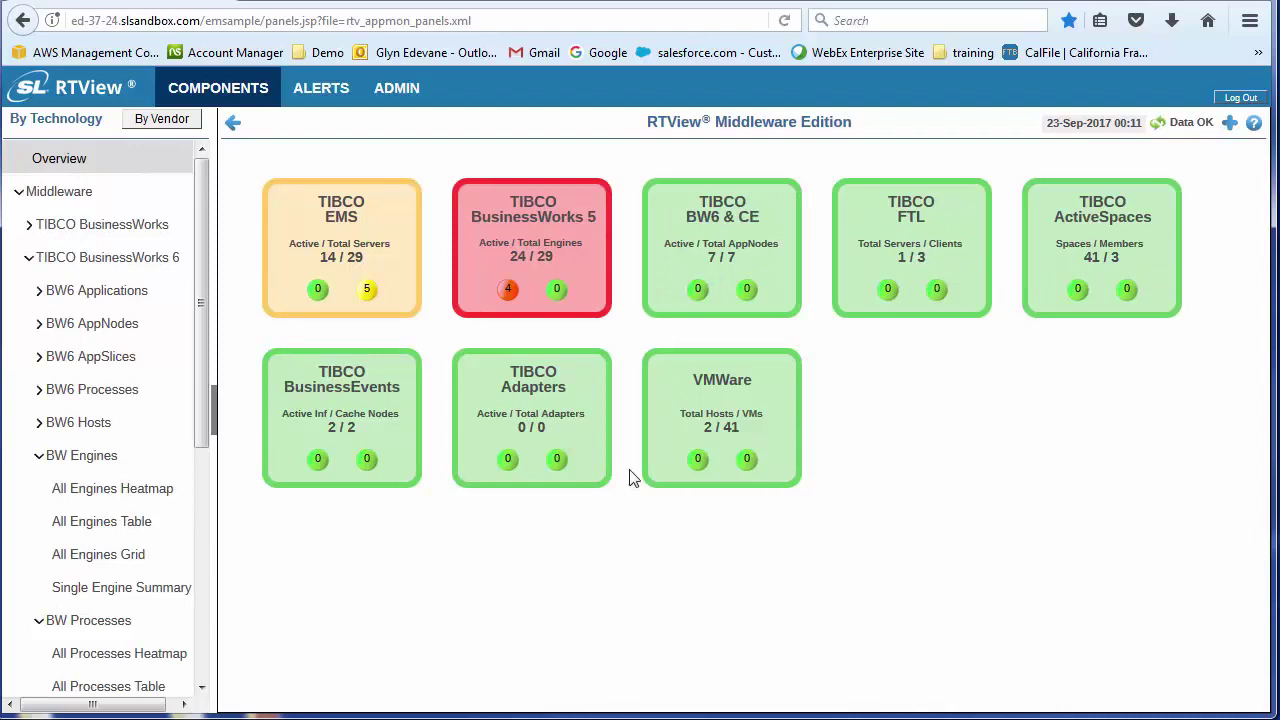
left_click(305, 3)
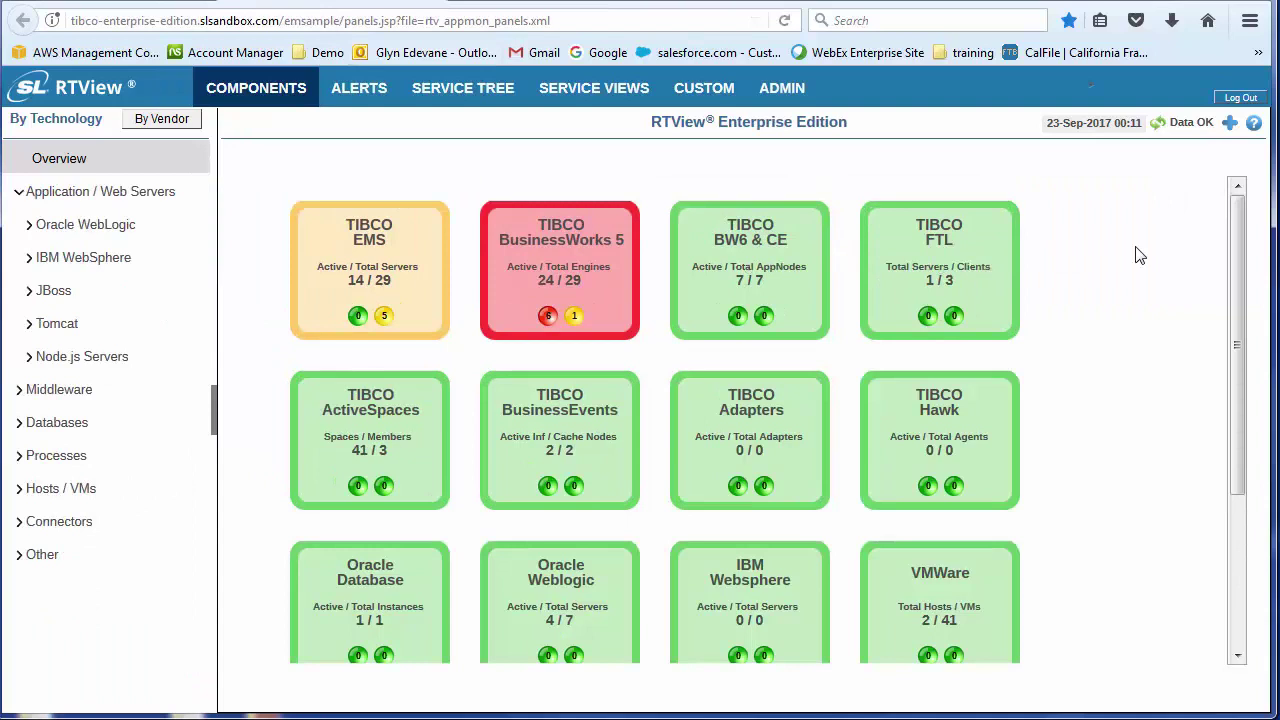
left_click_drag(1233, 335, 1237, 305)
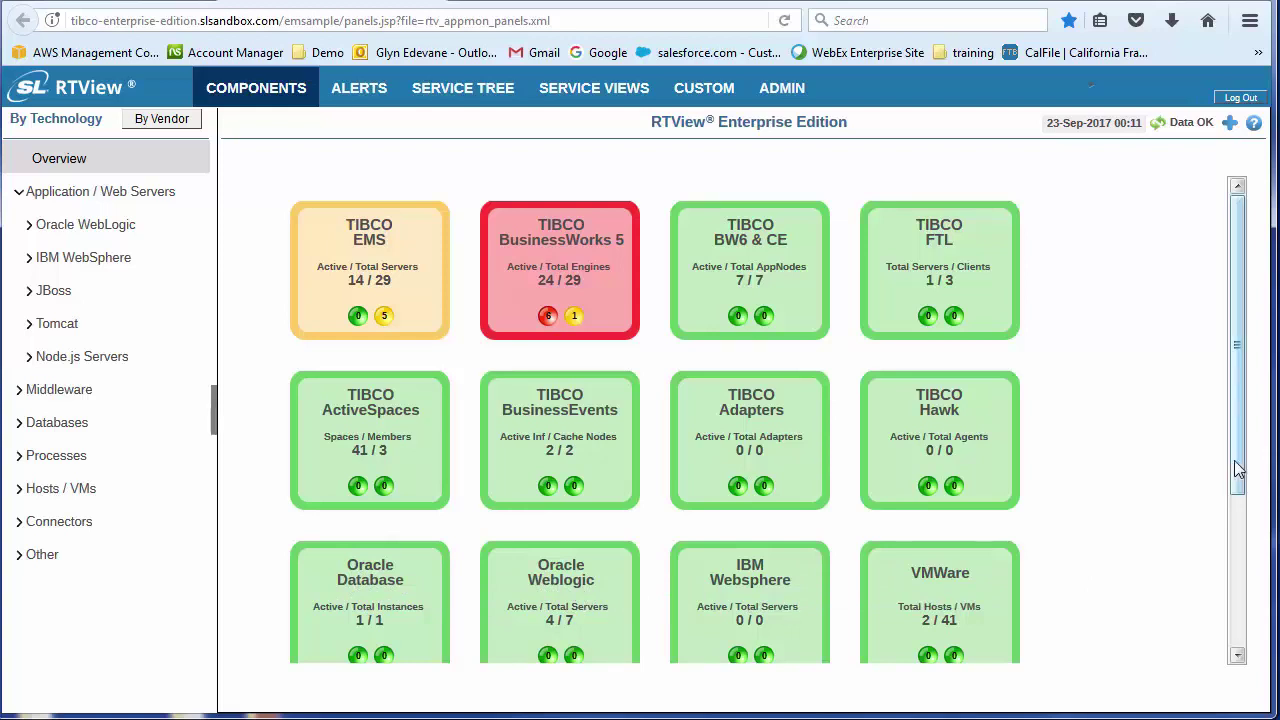
left_click_drag(1243, 488, 1254, 560)
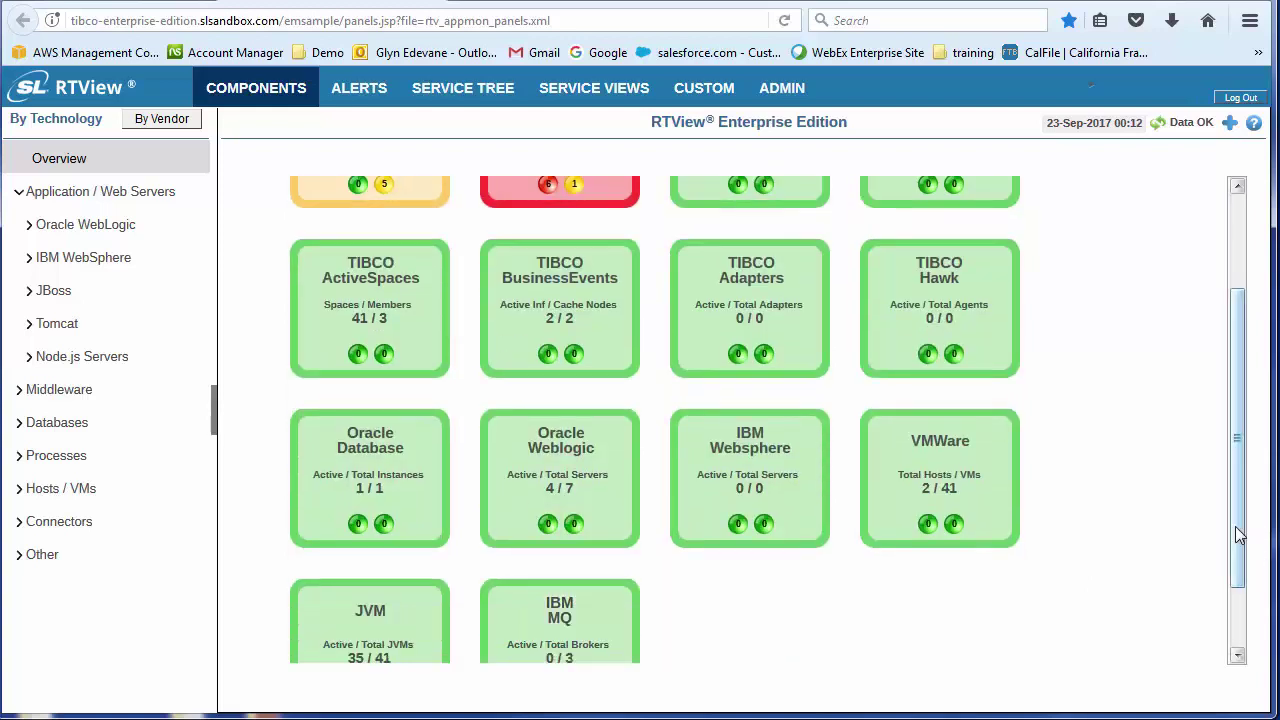
scroll(1094, 369, "up", 3)
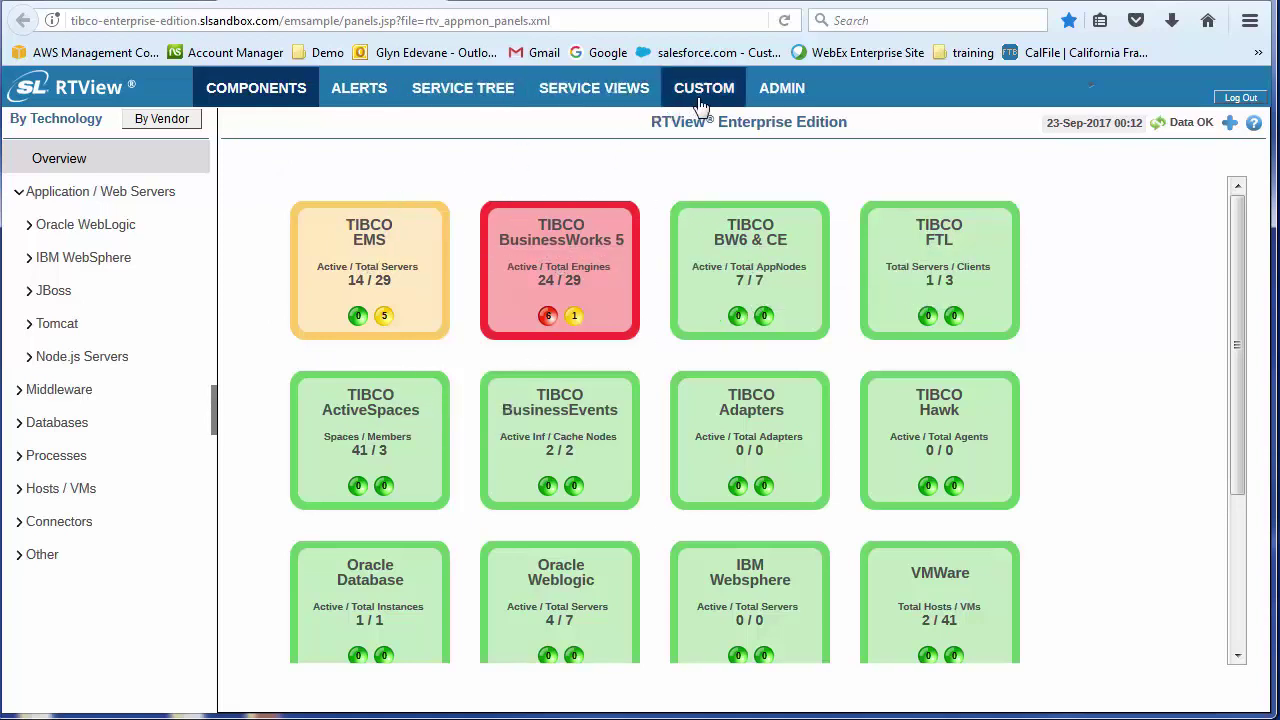
Open the SERVICE TREE view showing the PRODUCTION All Areas by Owner heatmap.
left_click(457, 98)
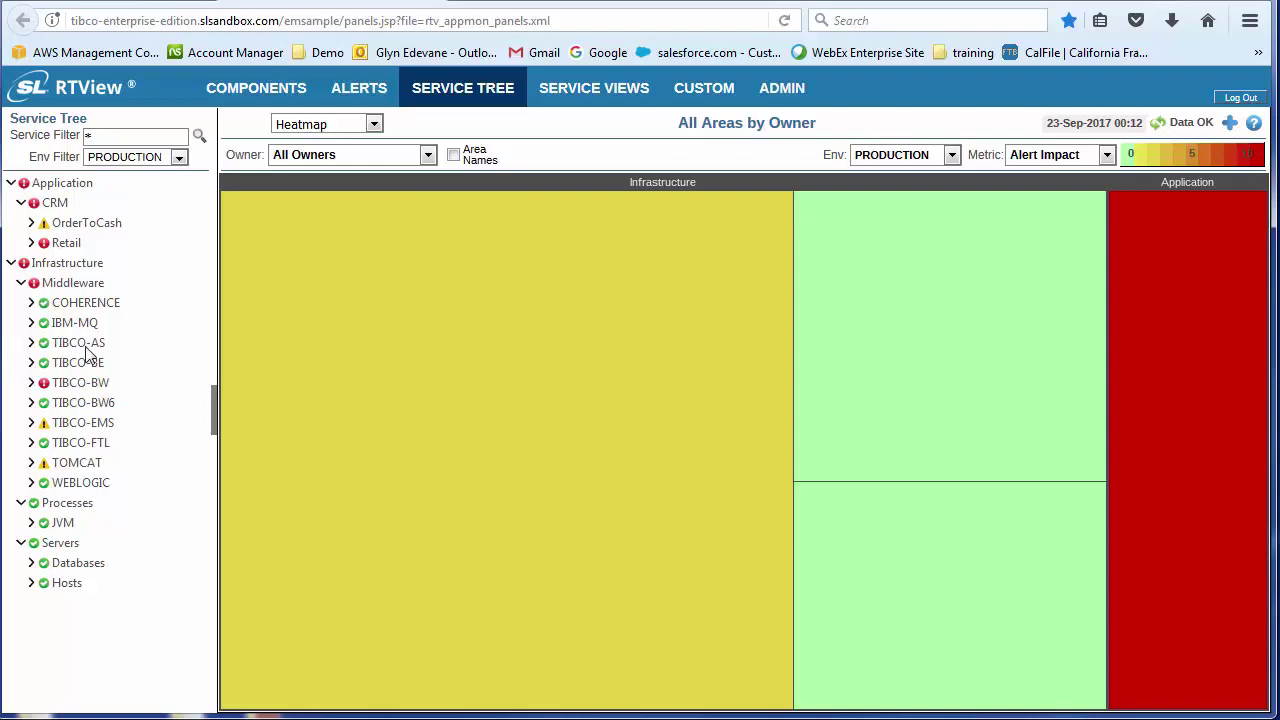
Show the CRM area's Retail and OrderToCash service heatmap by alert impact, labelled with service names.
left_click(605, 91)
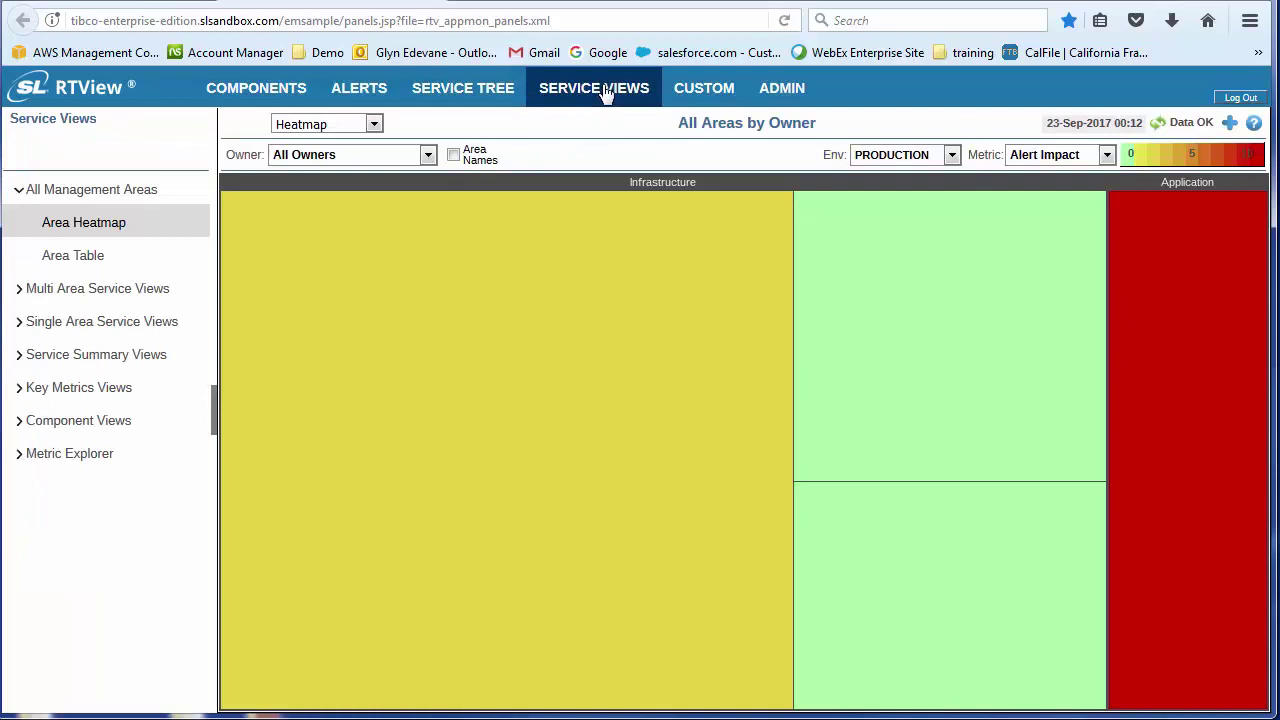
left_click(133, 325)
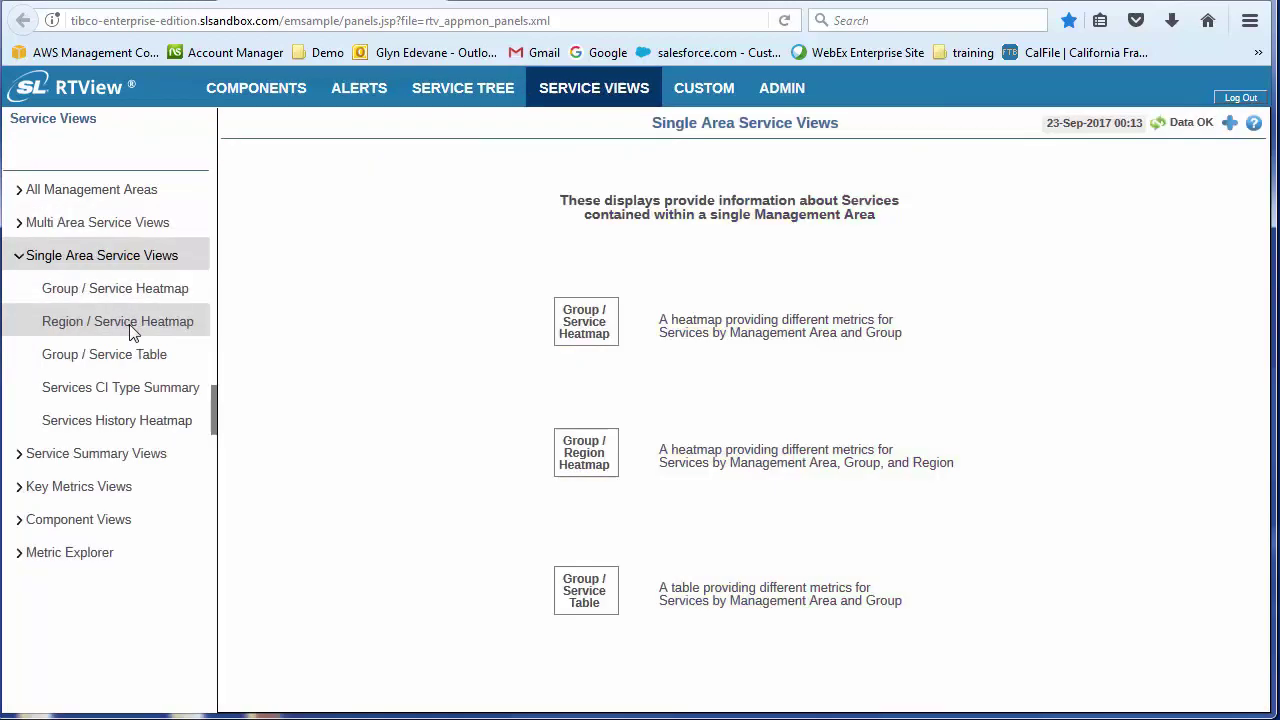
left_click(142, 292)
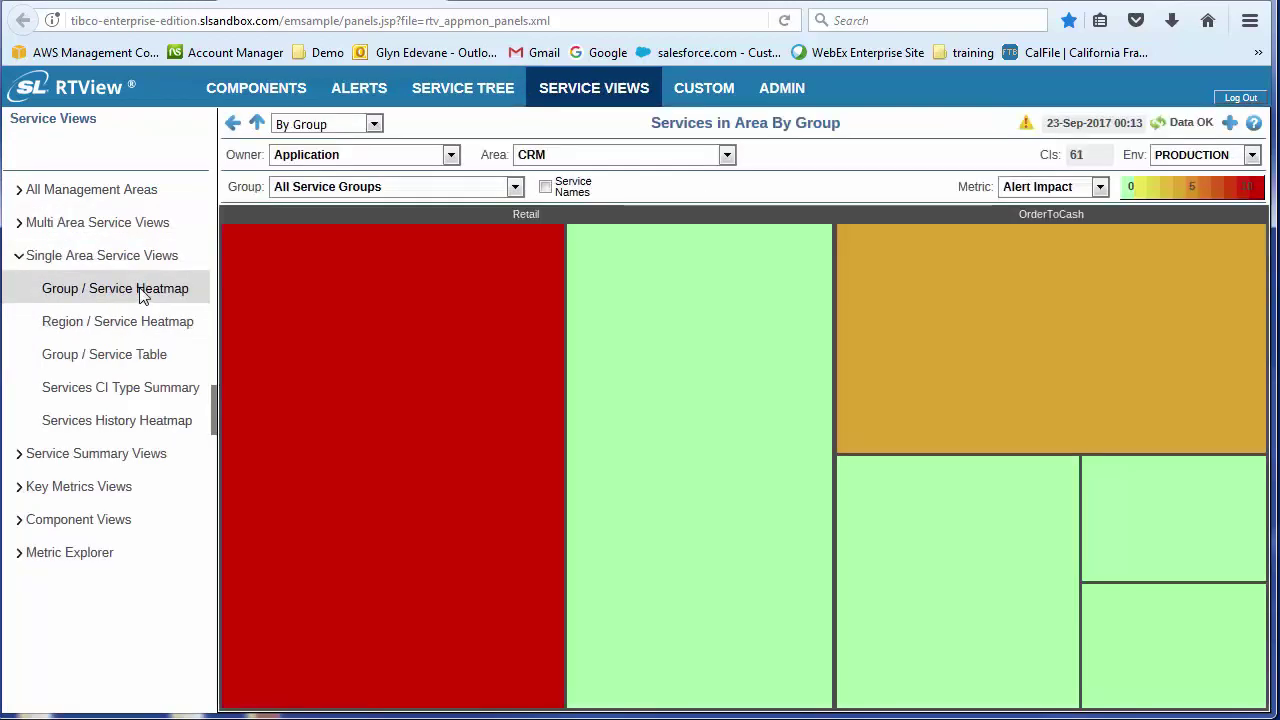
left_click(546, 187)
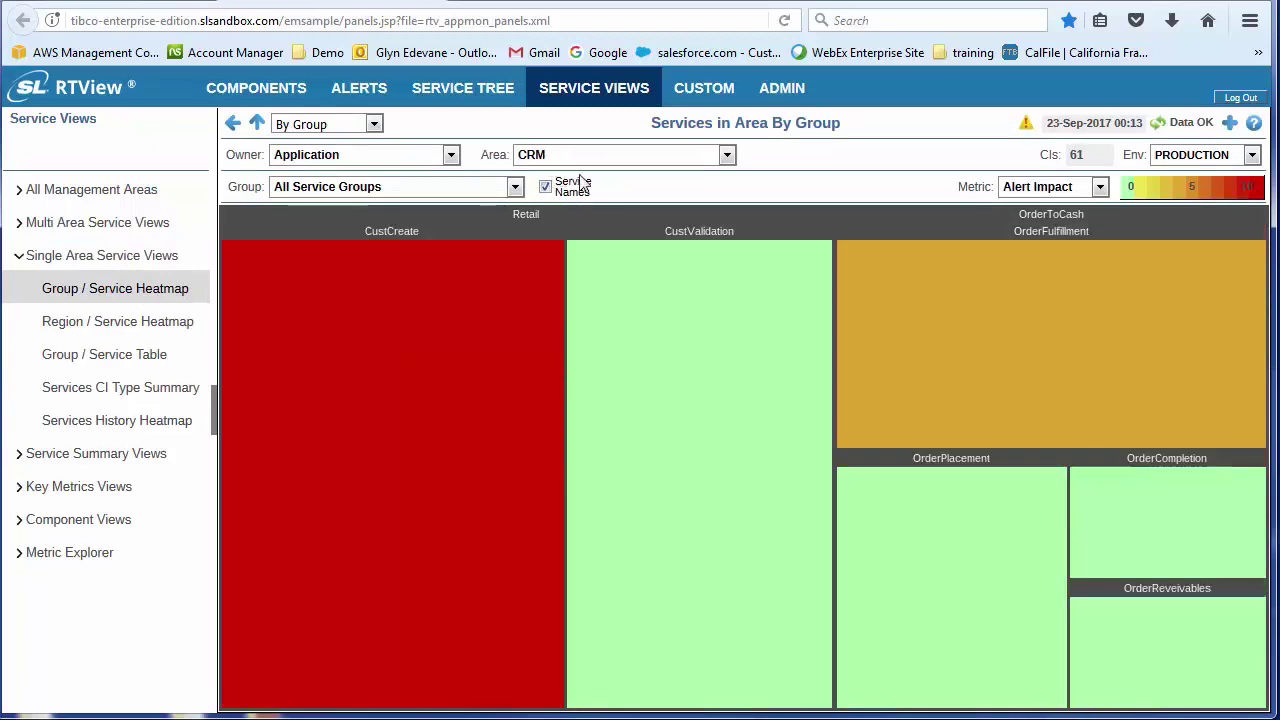
left_click(709, 93)
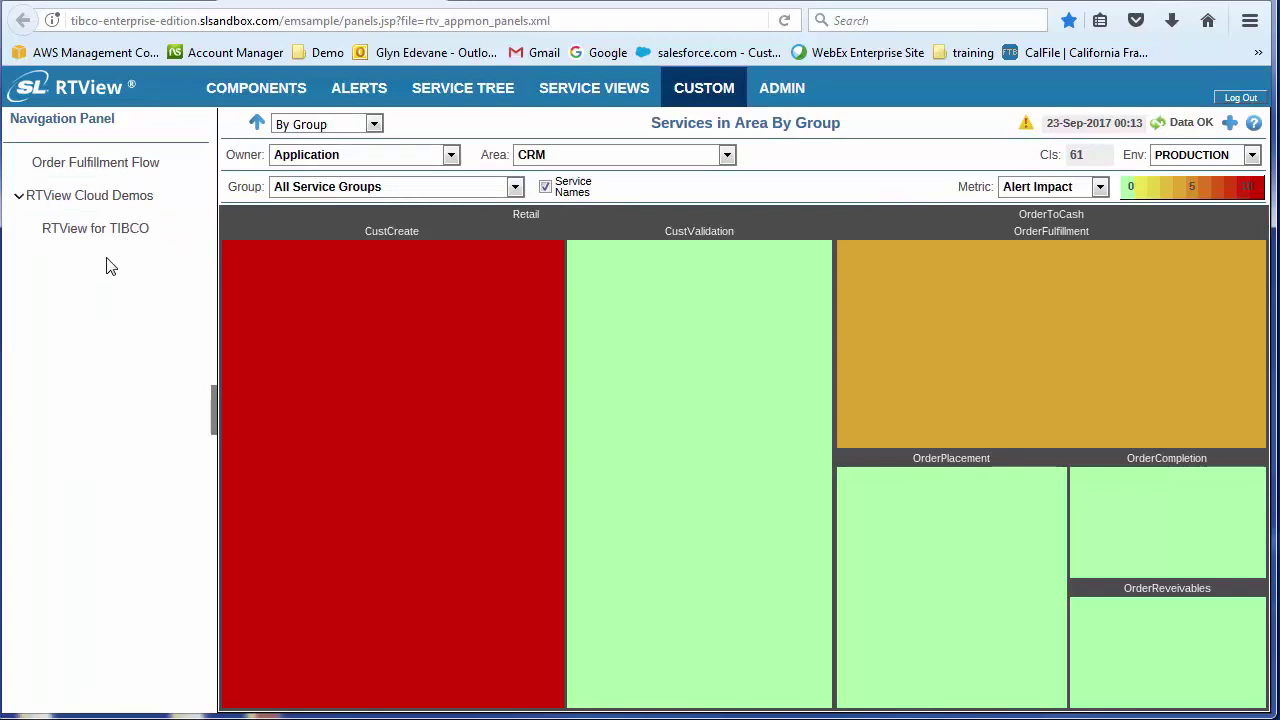
Load the Order Fulfillment flow diagram tracing Tucon.Orders through the BW engines.
left_click(103, 170)
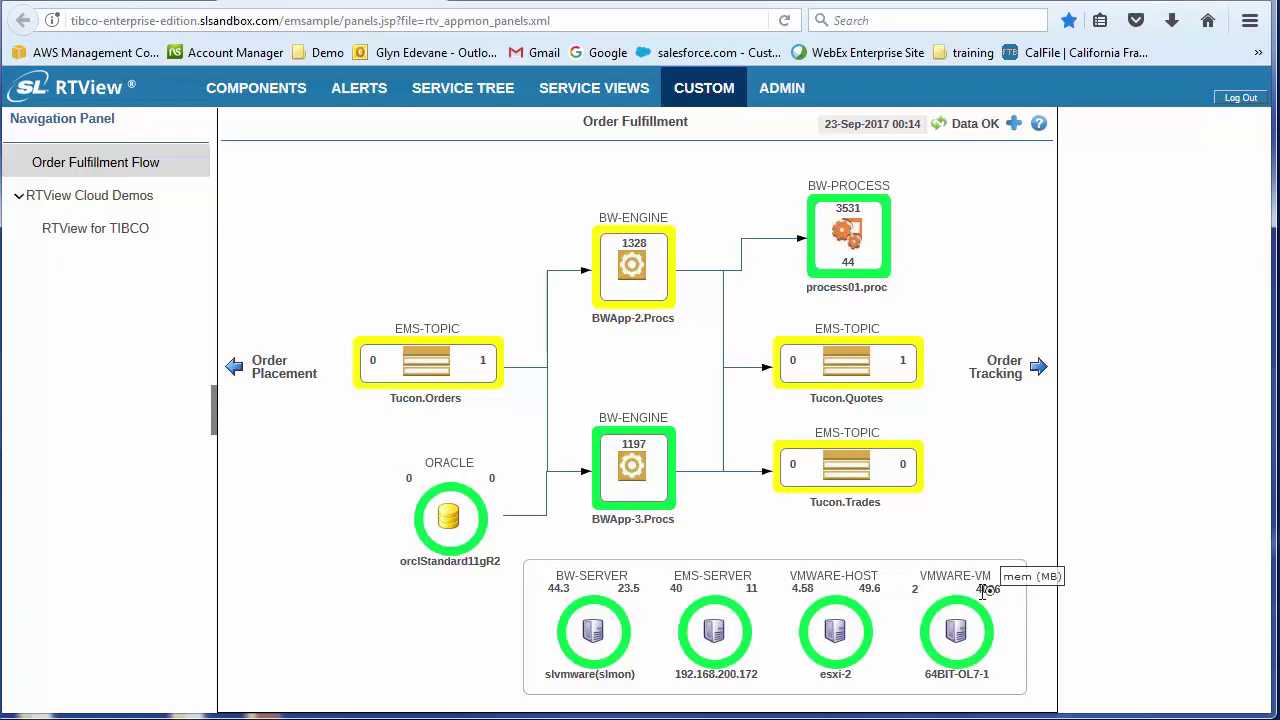
Open the VMware Host Summary for esxi-2.sldemos.local from its diagram node.
left_click(834, 630)
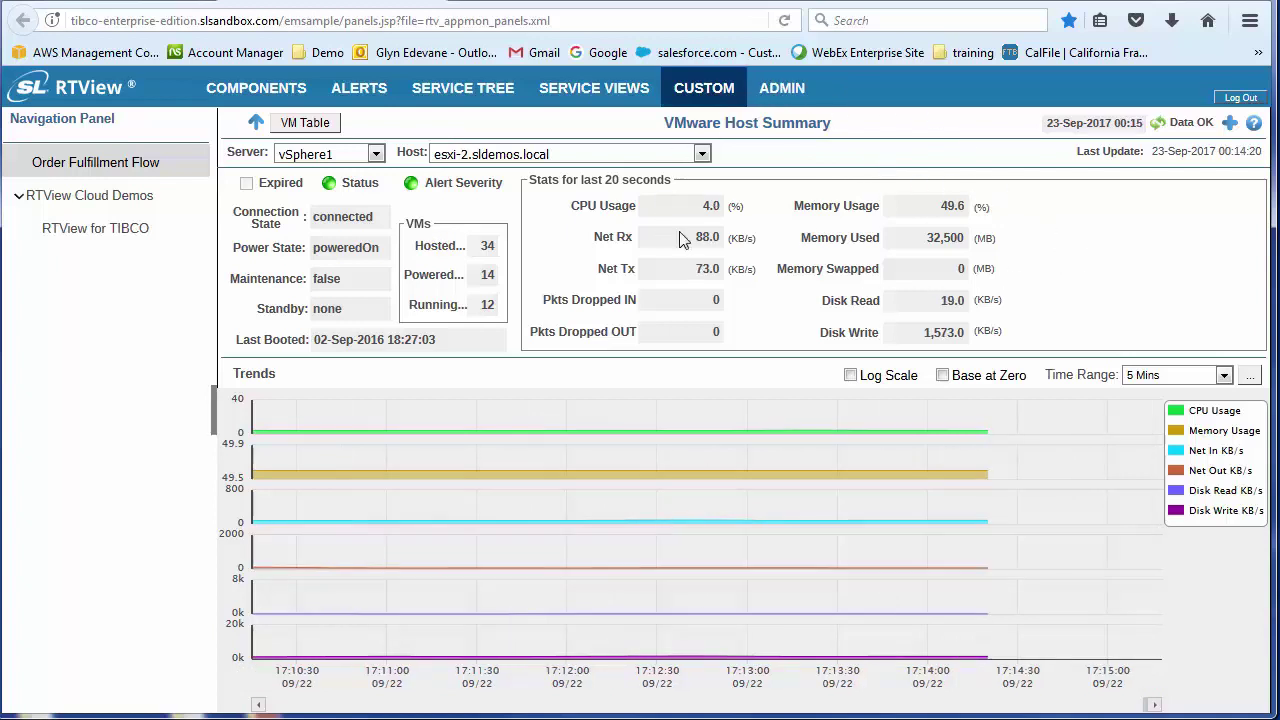
List the VMs hosted on esxi-2 and open the summary for 2008S-SLHOST-WIN9.
left_click(462, 247)
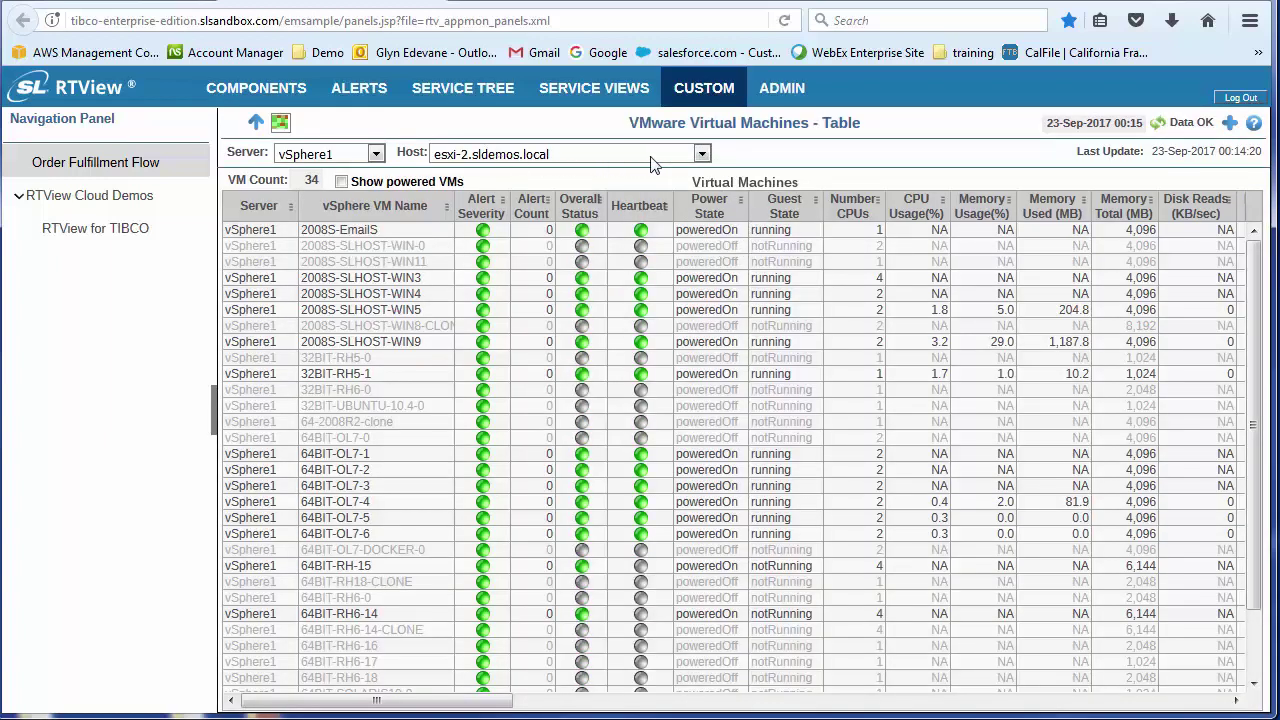
left_click(702, 155)
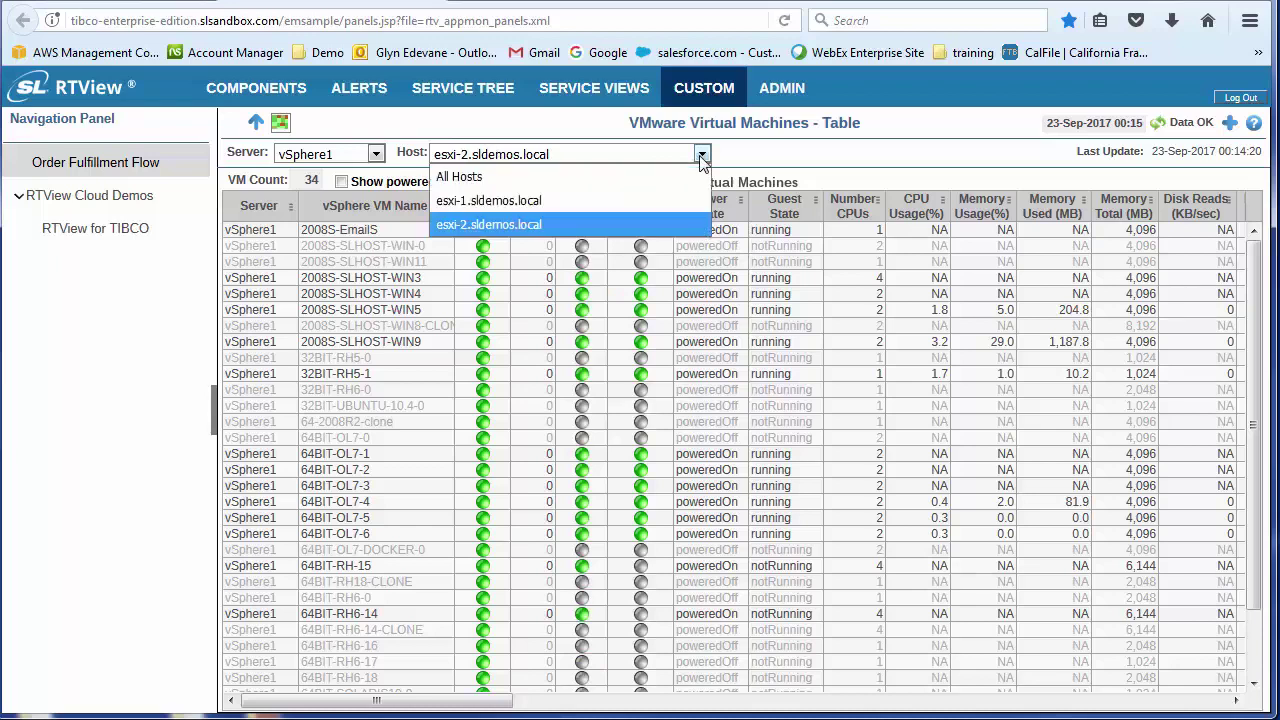
left_click(702, 158)
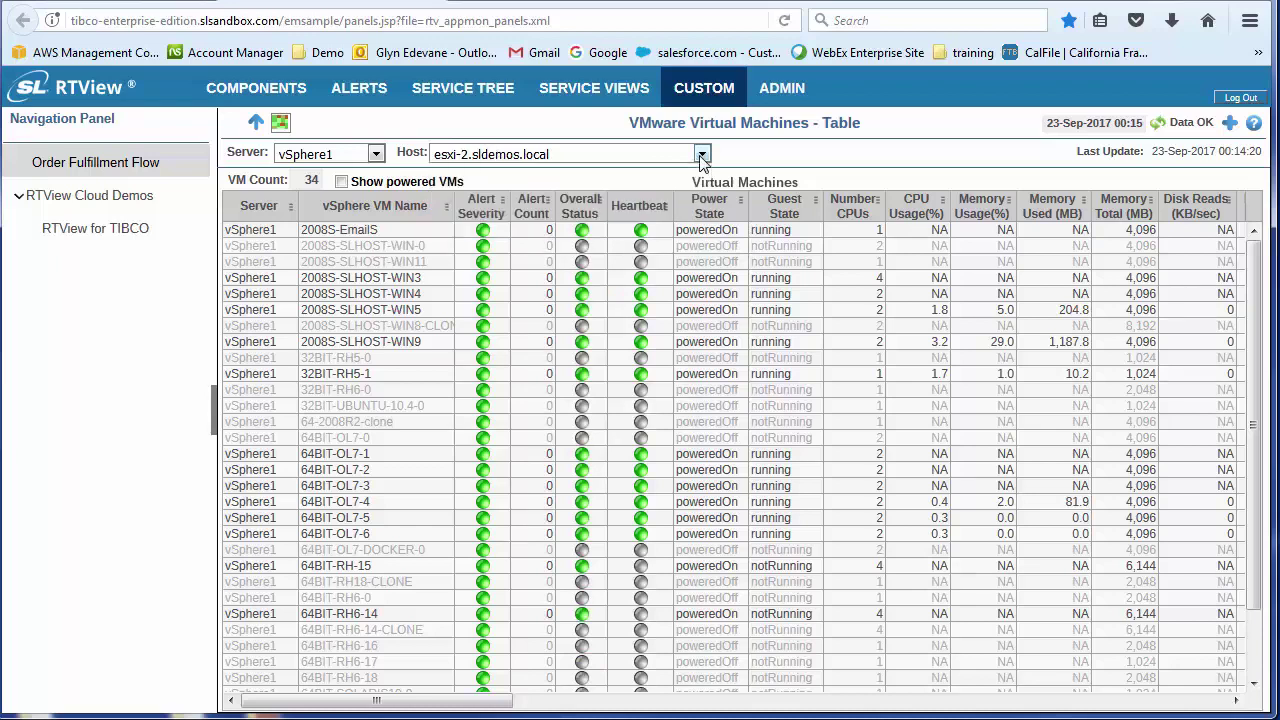
left_click(668, 342)
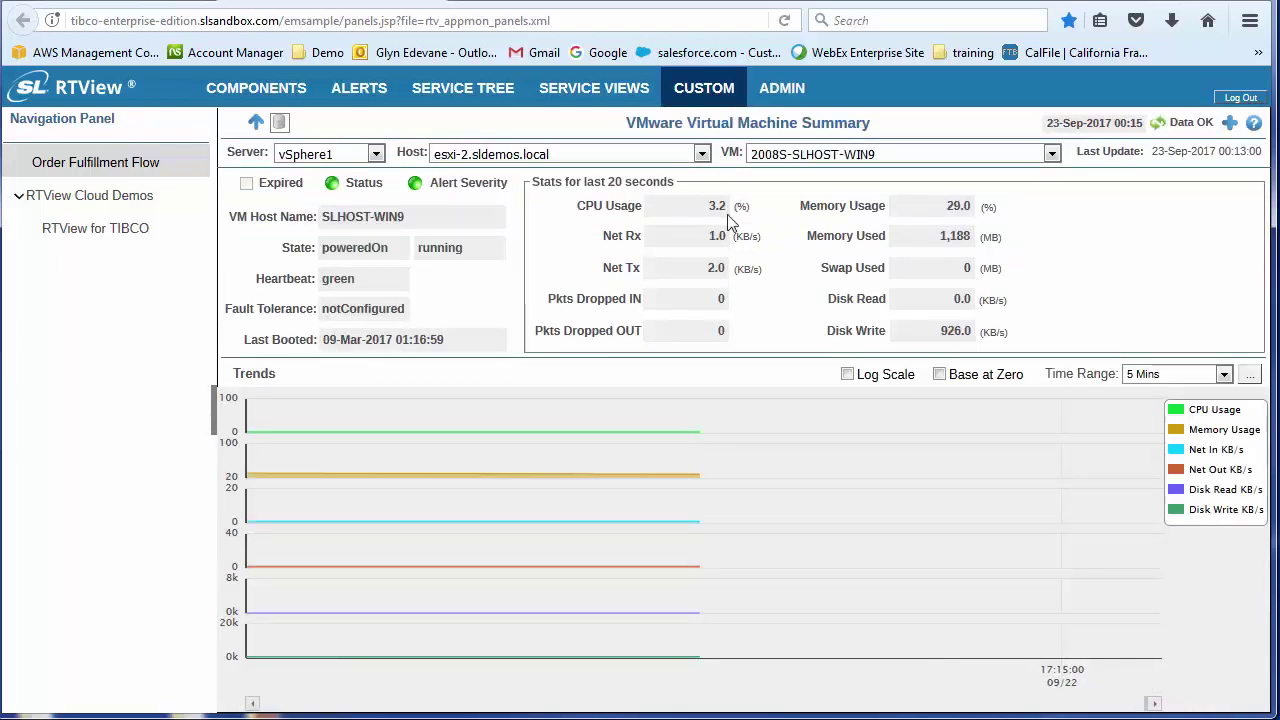
Browse the components overview, expand Middleware, and open the Databases displays page.
left_click(258, 93)
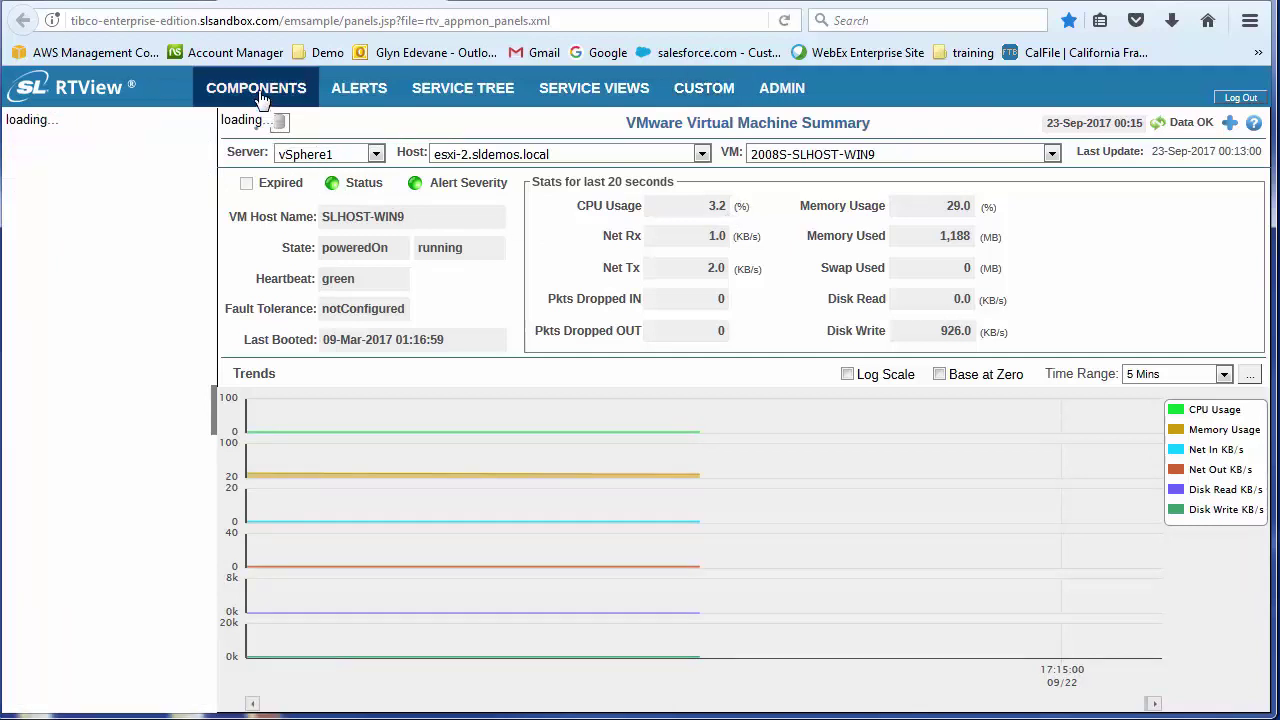
scroll(199, 230, "up", 2)
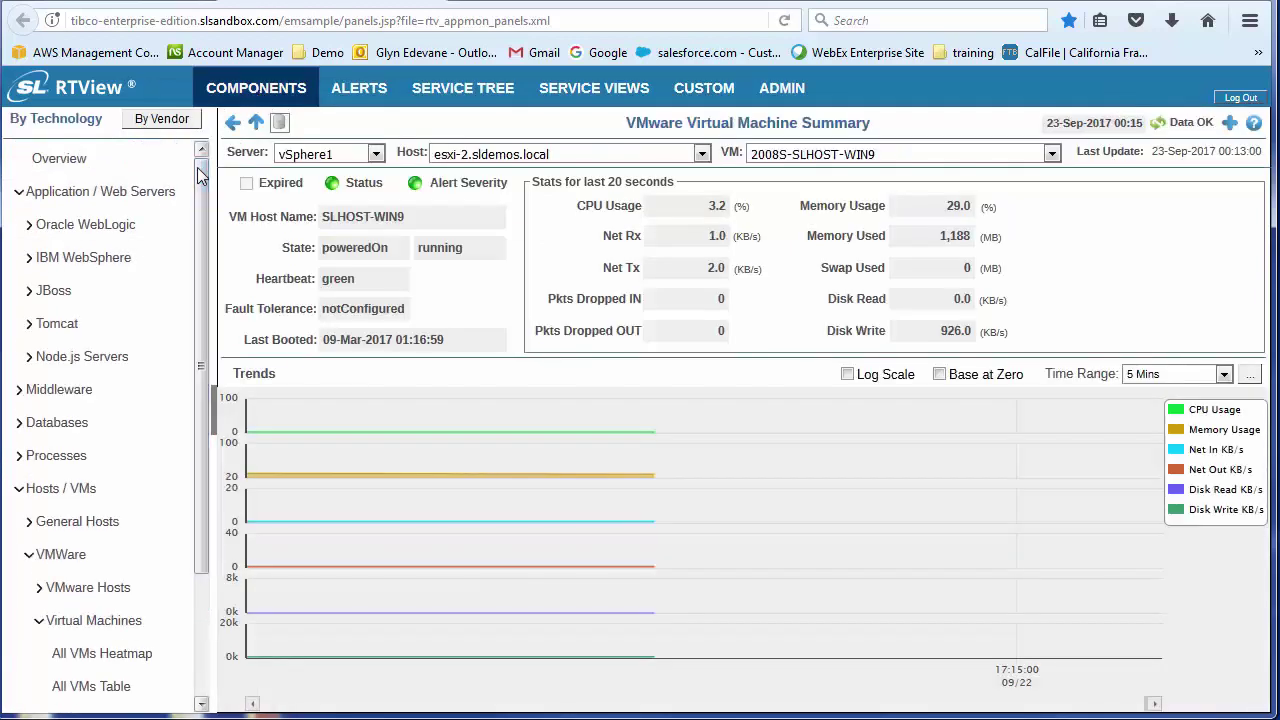
left_click(130, 172)
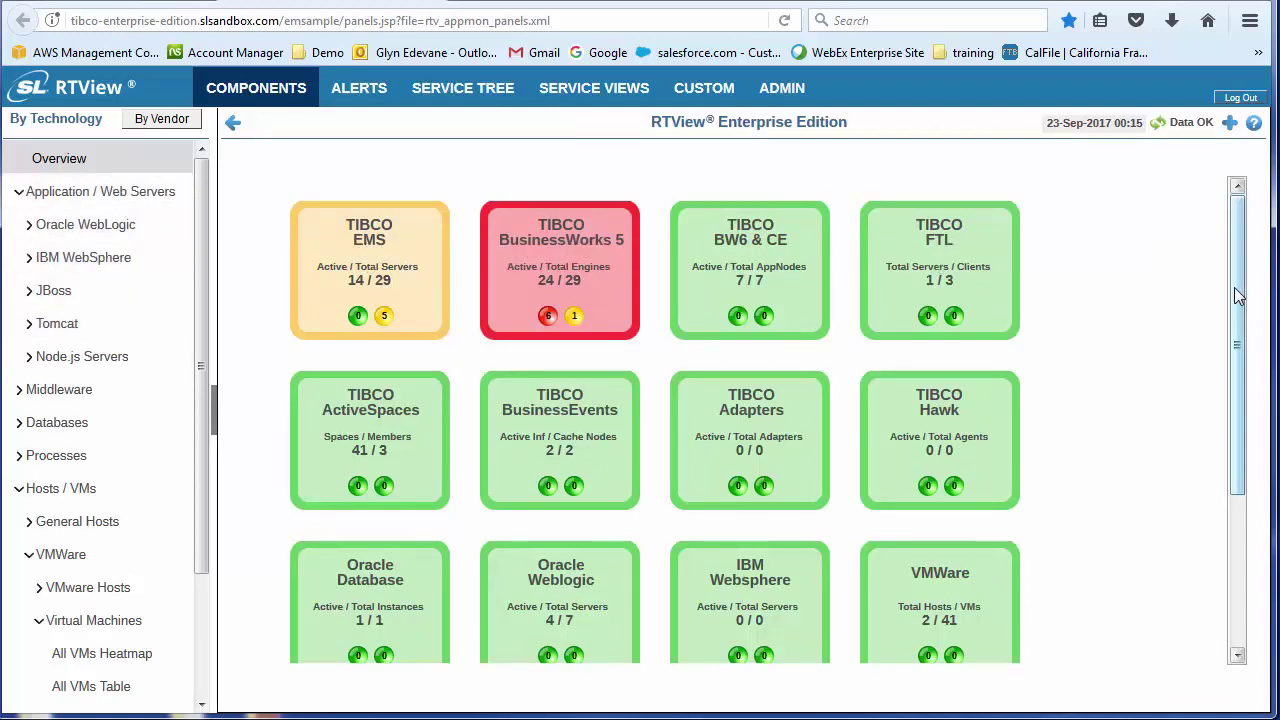
left_click_drag(1237, 298, 1222, 364)
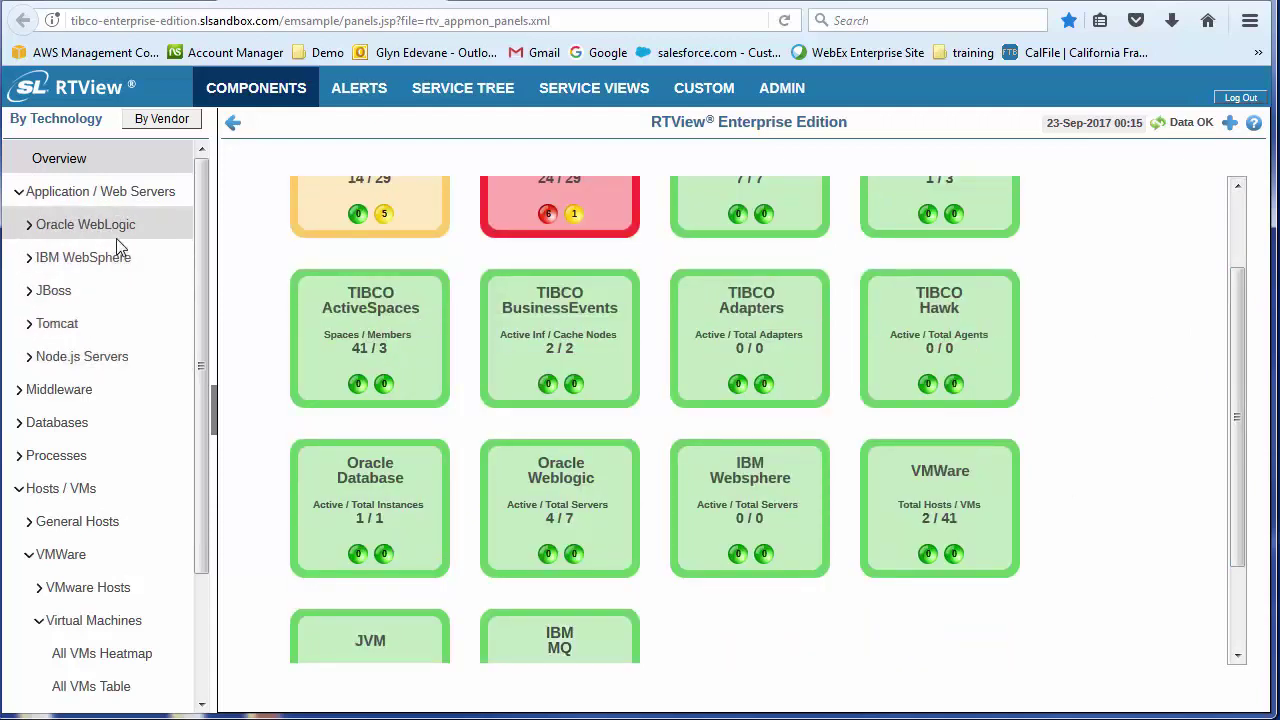
left_click(18, 392)
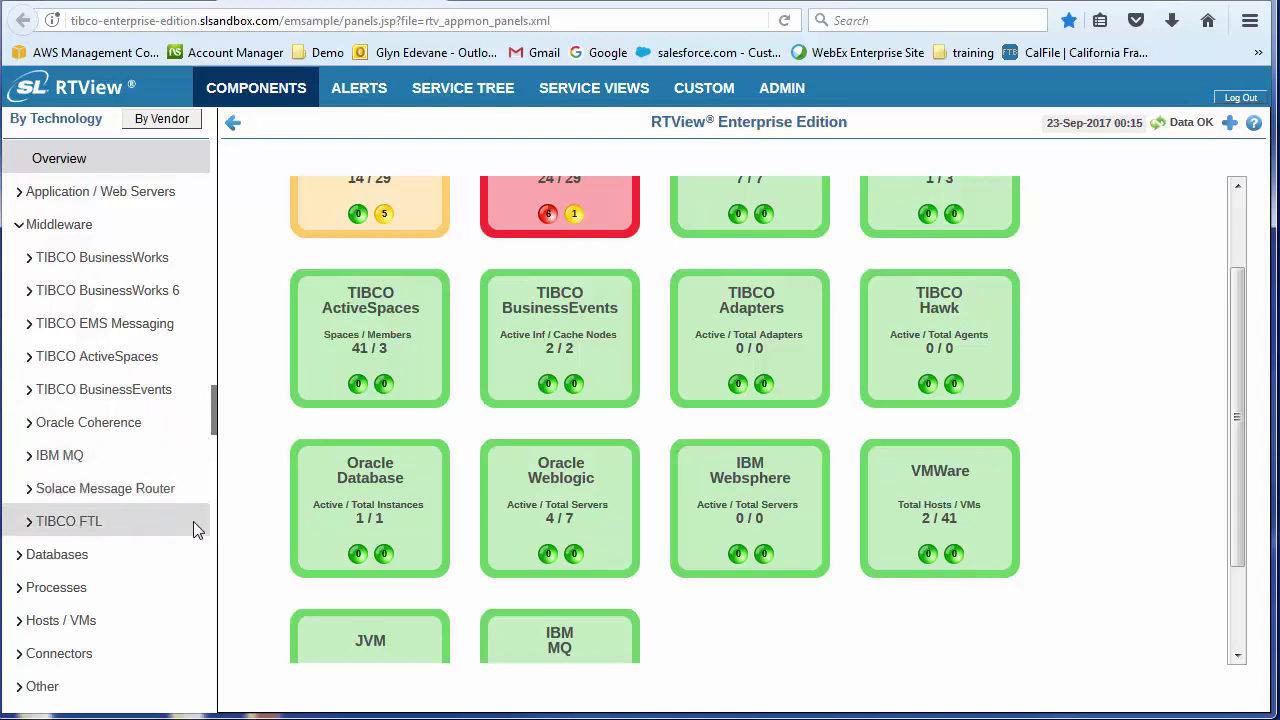
left_click(67, 550)
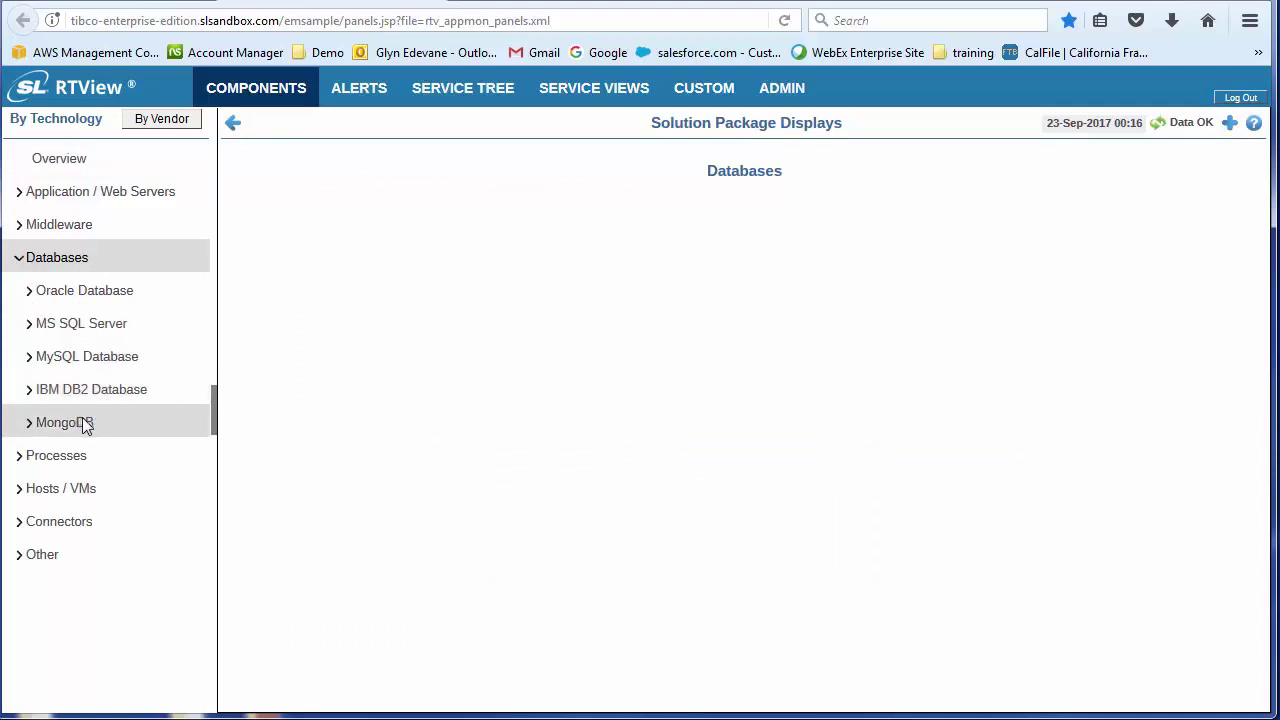
Browse the All JVMs heatmap and its metrics, then show the All JVMs Table of 35 connections.
left_click(18, 457)
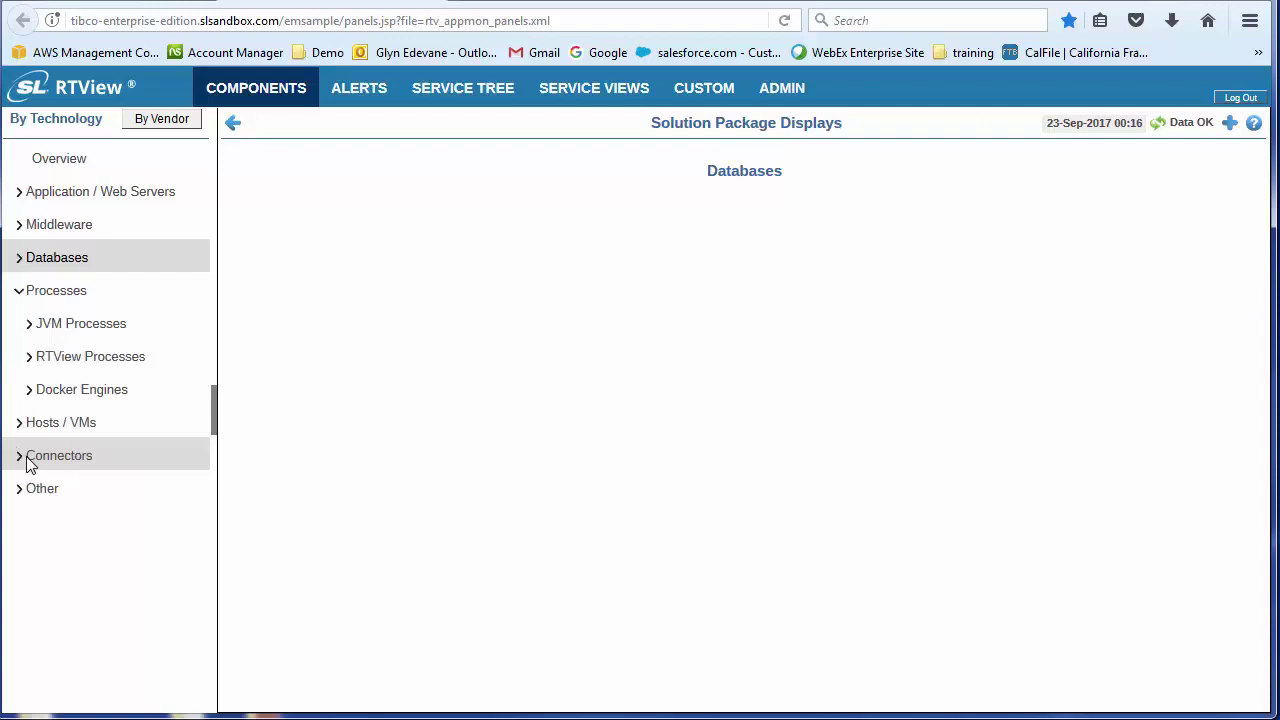
left_click(88, 330)
left_click(92, 350)
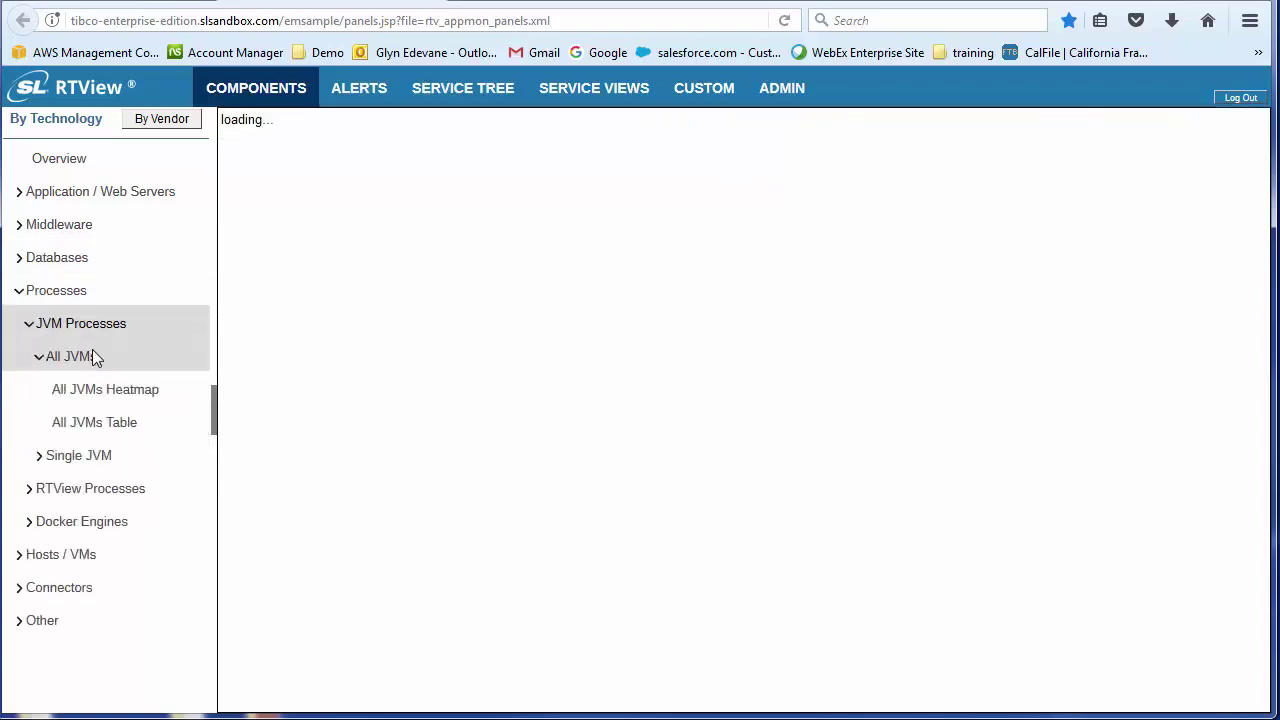
left_click(127, 392)
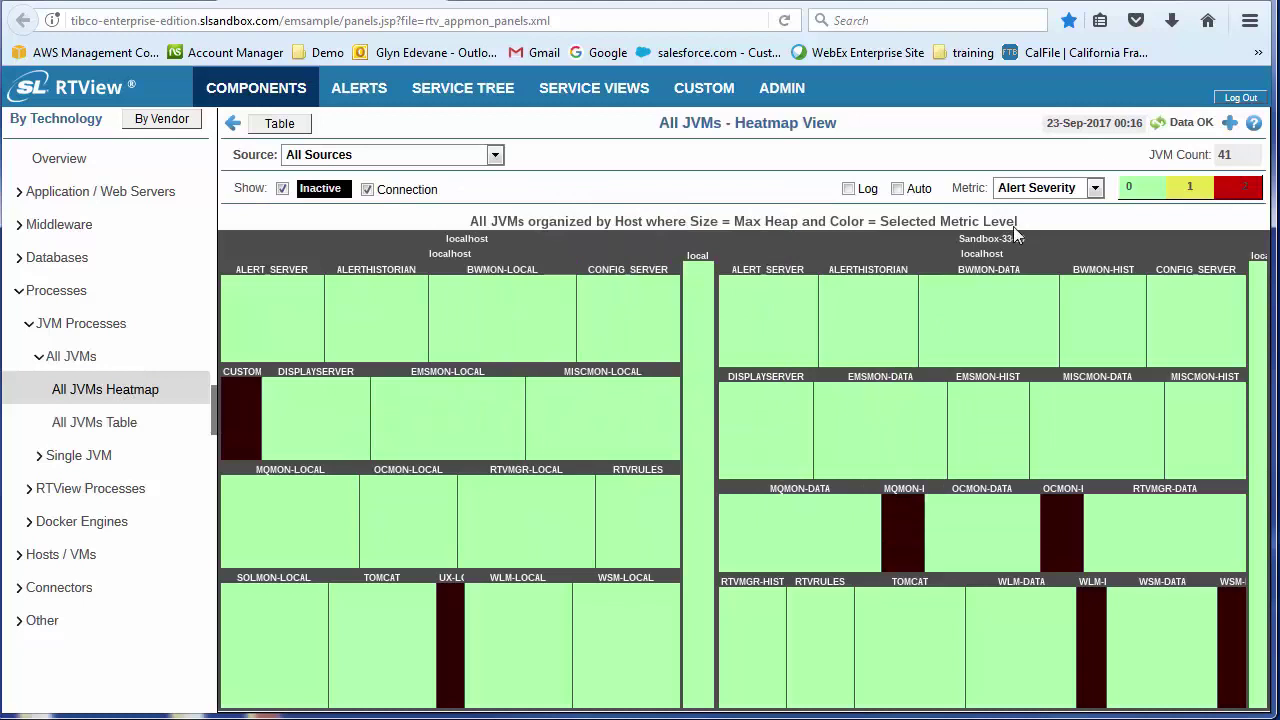
left_click(1095, 188)
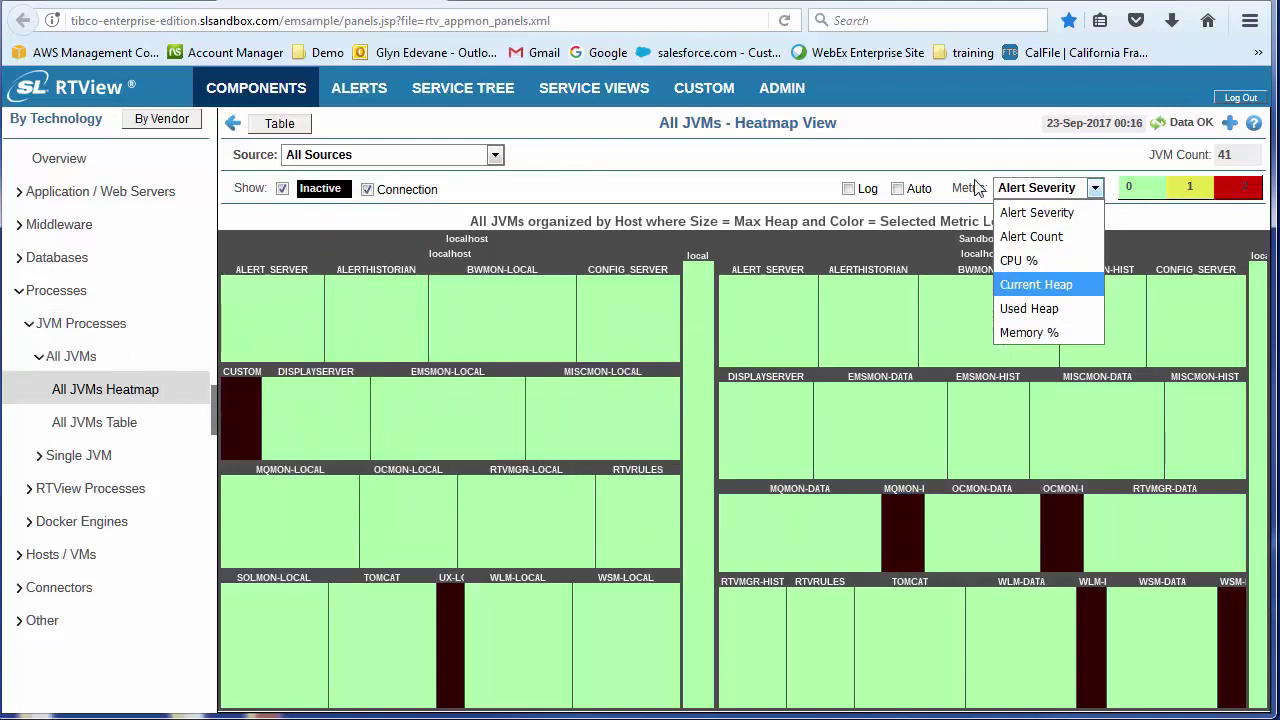
left_click(122, 421)
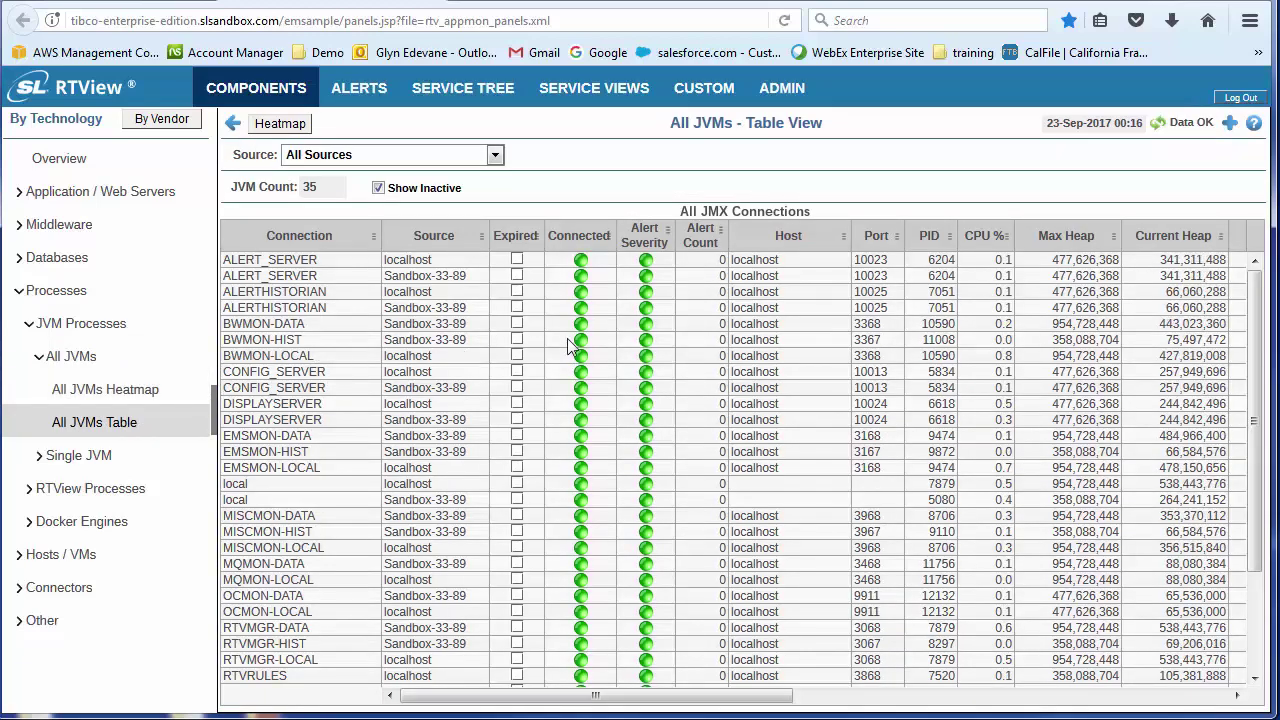
Open the BWMON-DATA JVM summary and view its PS MarkSweep GC trends.
left_click(313, 333)
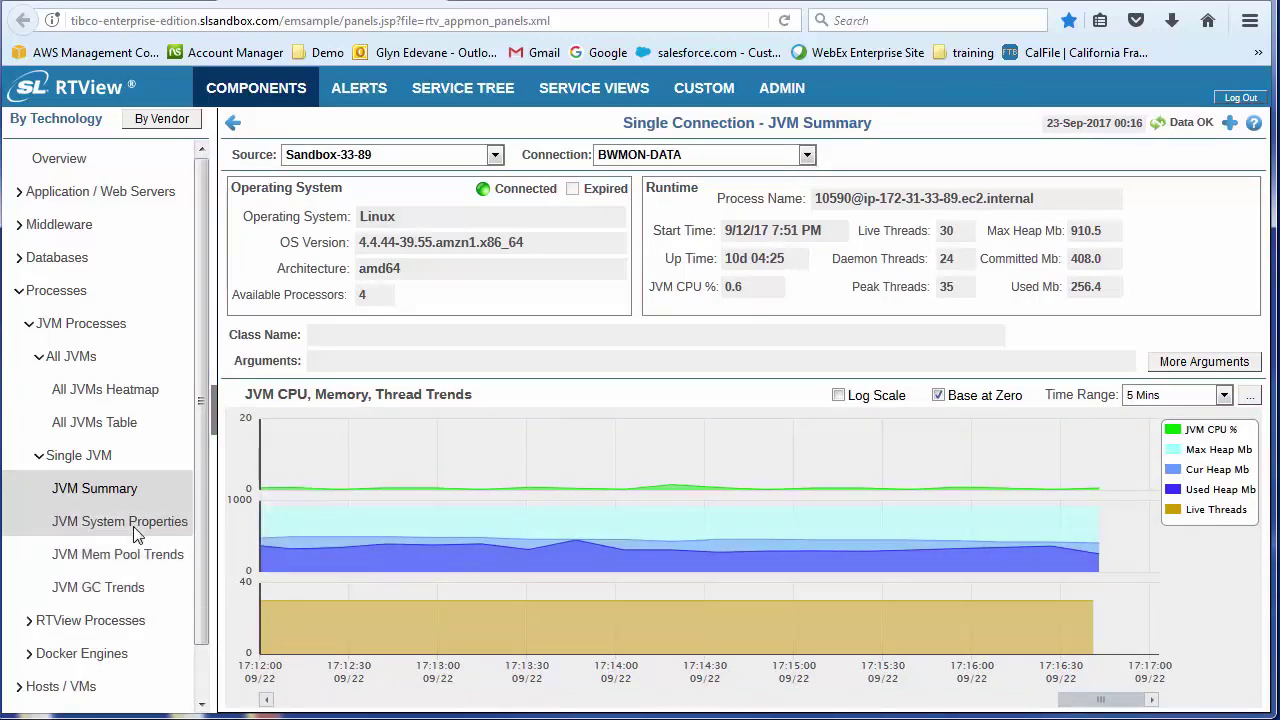
left_click(117, 589)
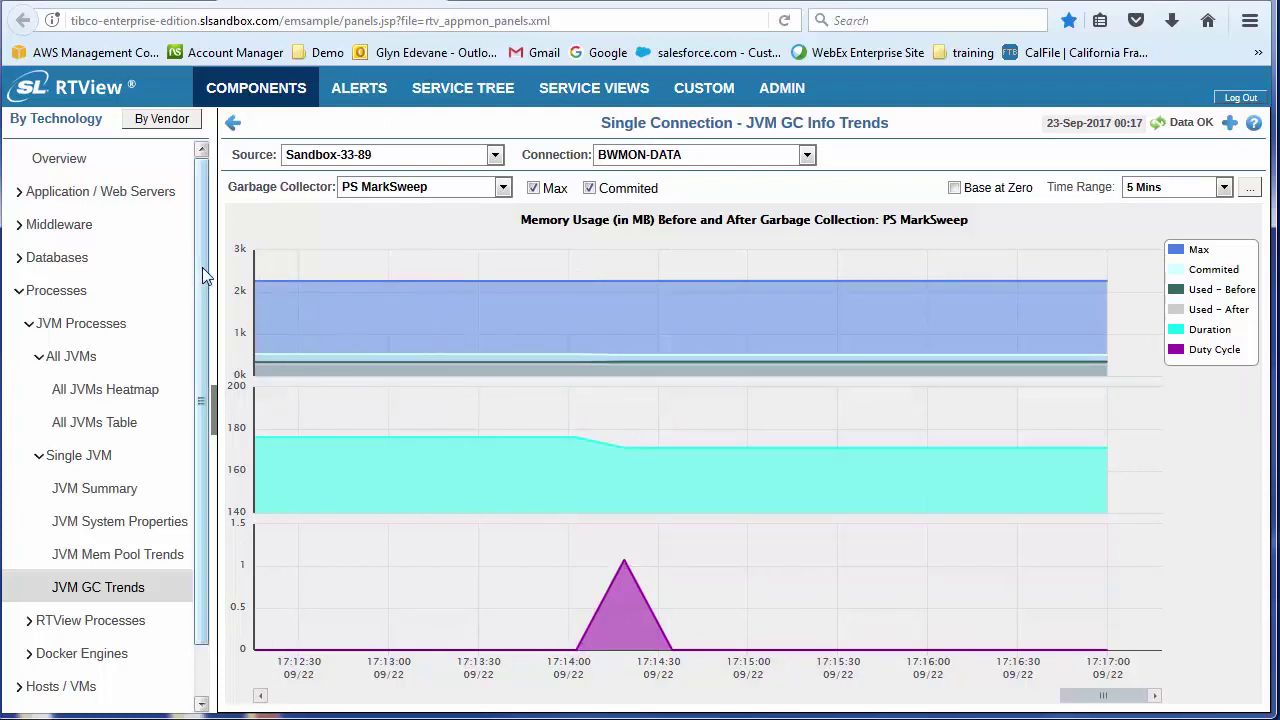
Go back to the Overview page of all monitored components.
left_click(57, 162)
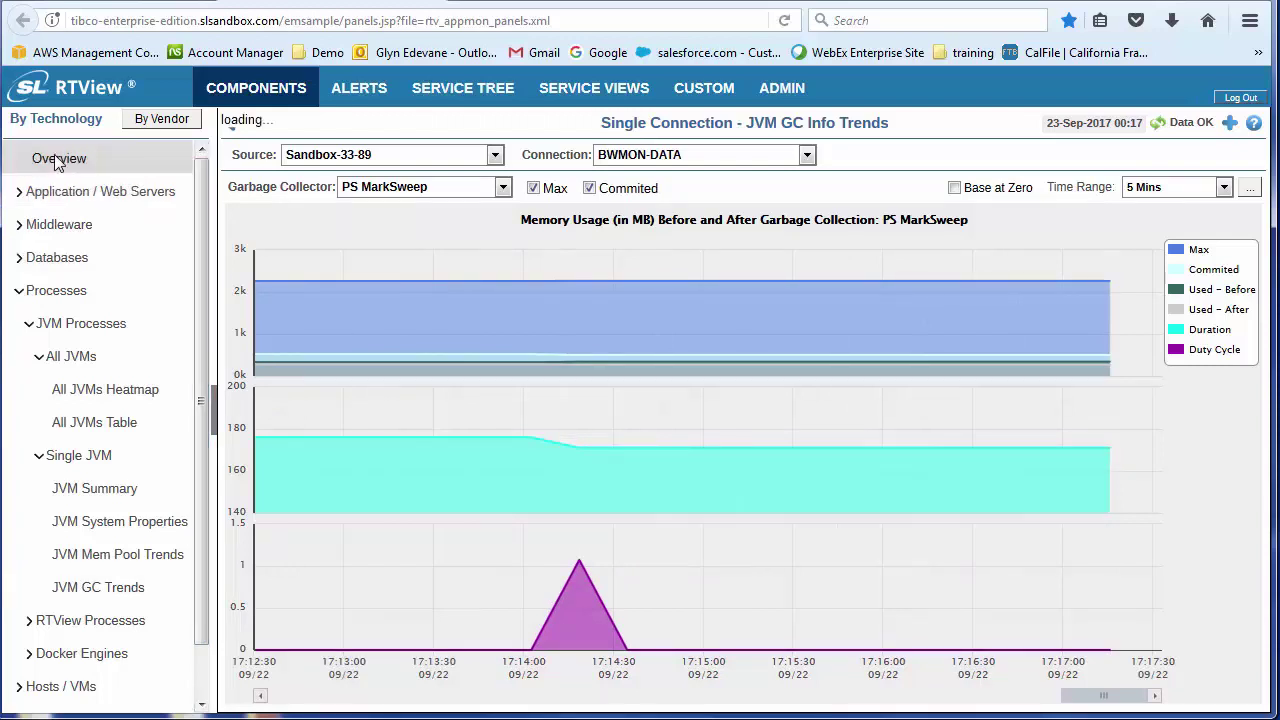